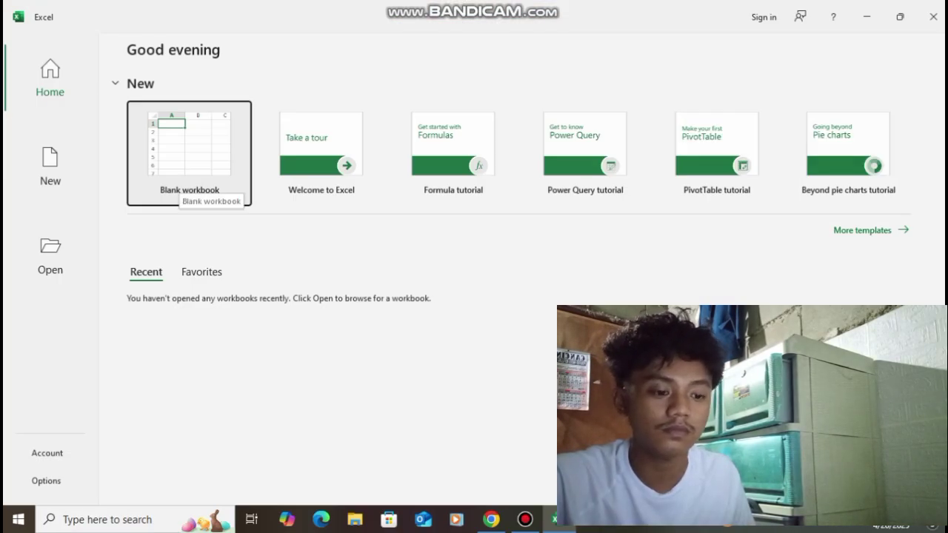
Create a blank workbook and enter 5, 10, 15, 20 and 25 in cells A1 to A5.
click(182, 180)
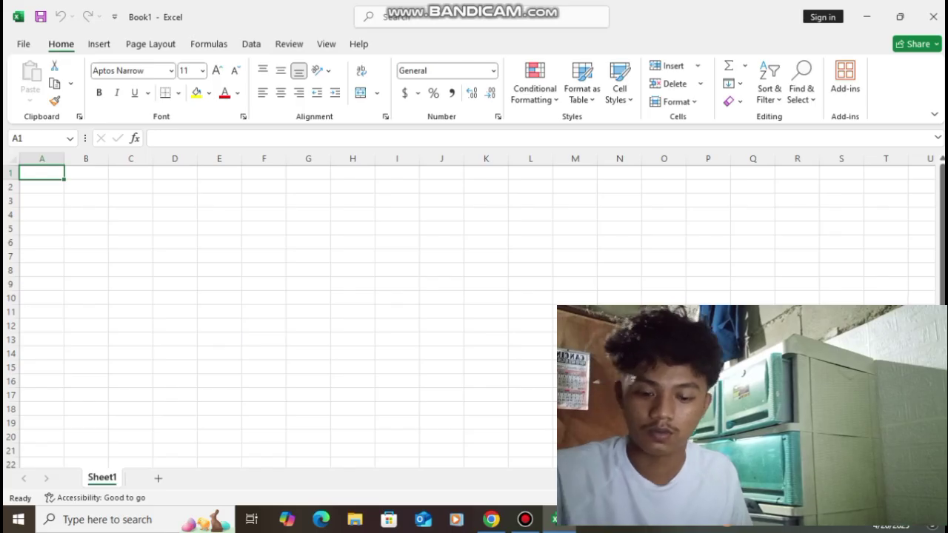
text(5)
key(Return)
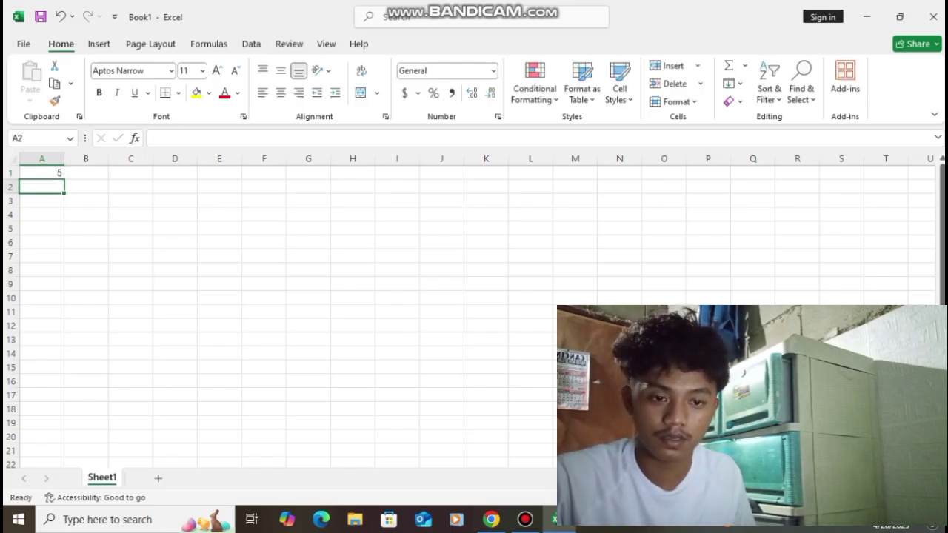
text(10)
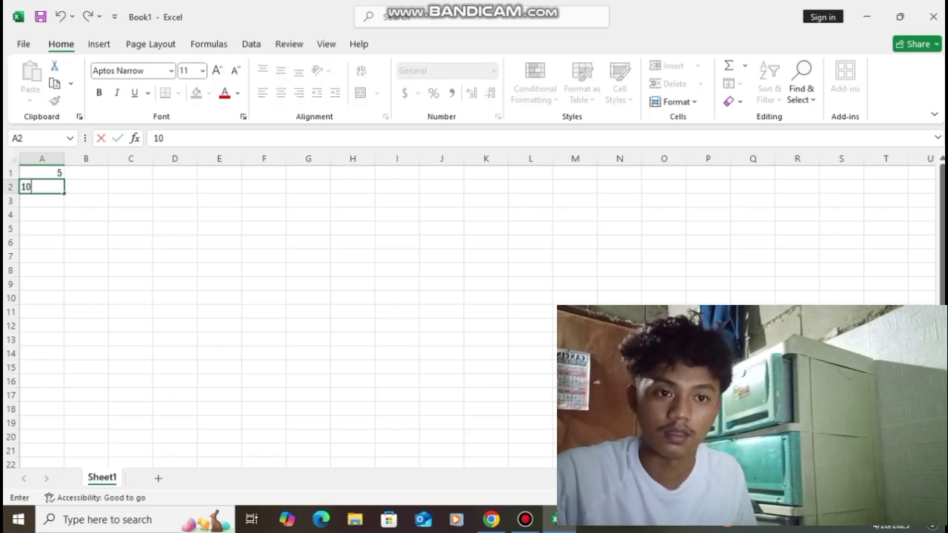
key(Return)
text(15)
key(Return)
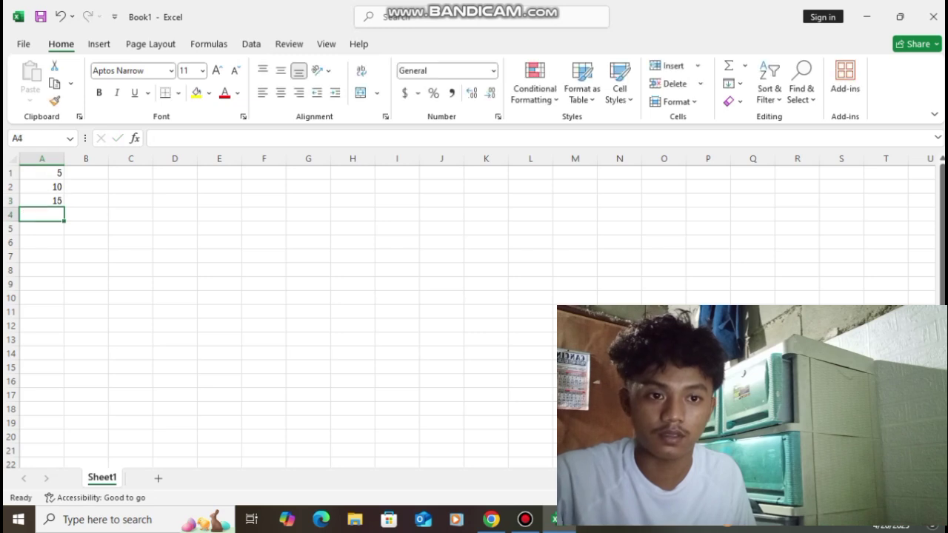
text(20)
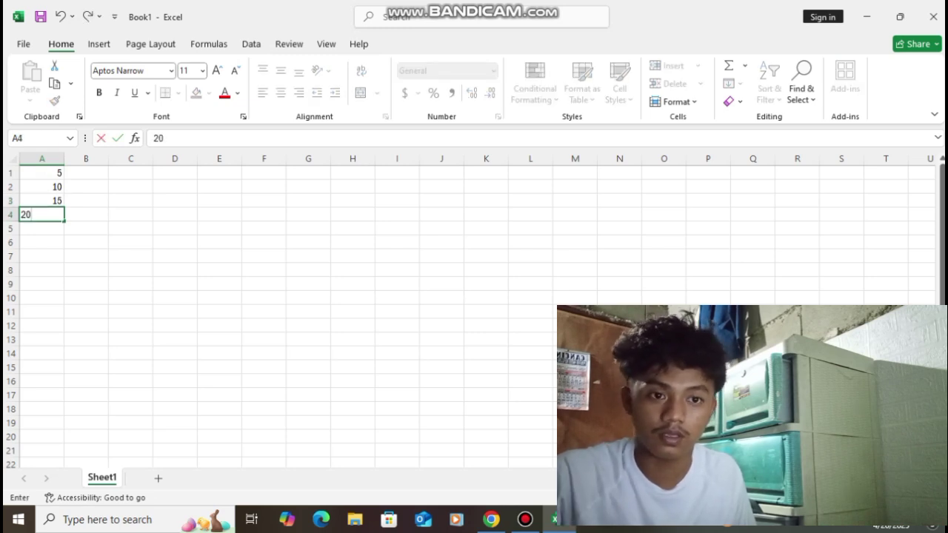
key(Return)
text(25)
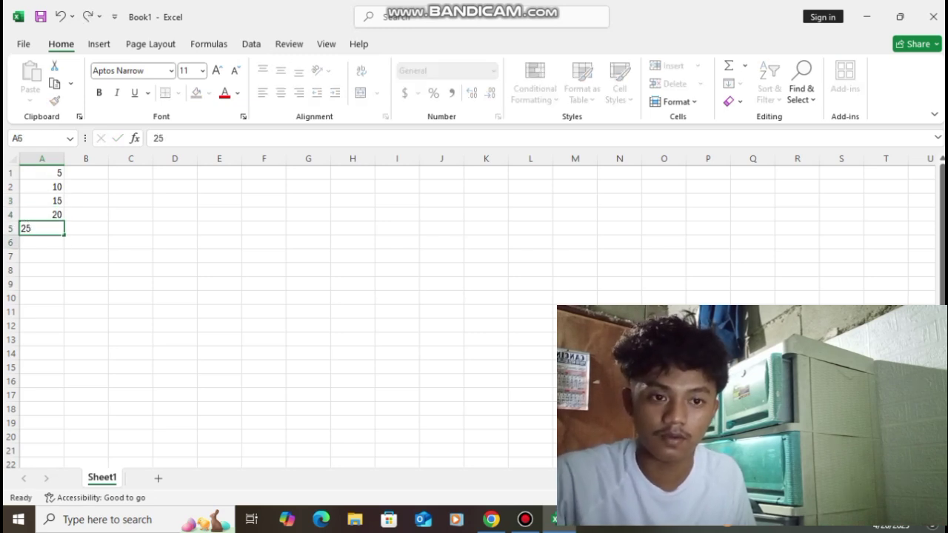
key(Return)
Continue the number list with 30, 35, 40, 45 and 50 in cells A6 to A10.
text(30)
key(Return)
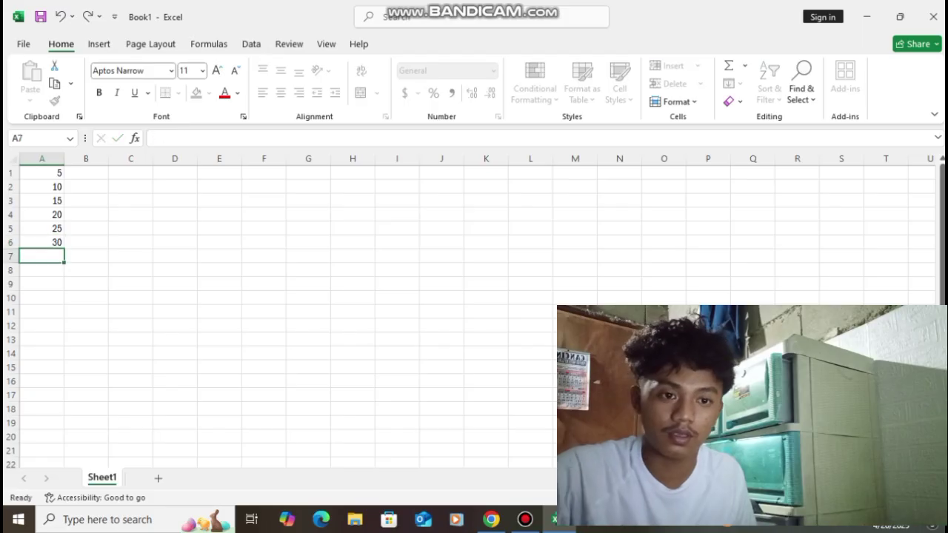
text(35)
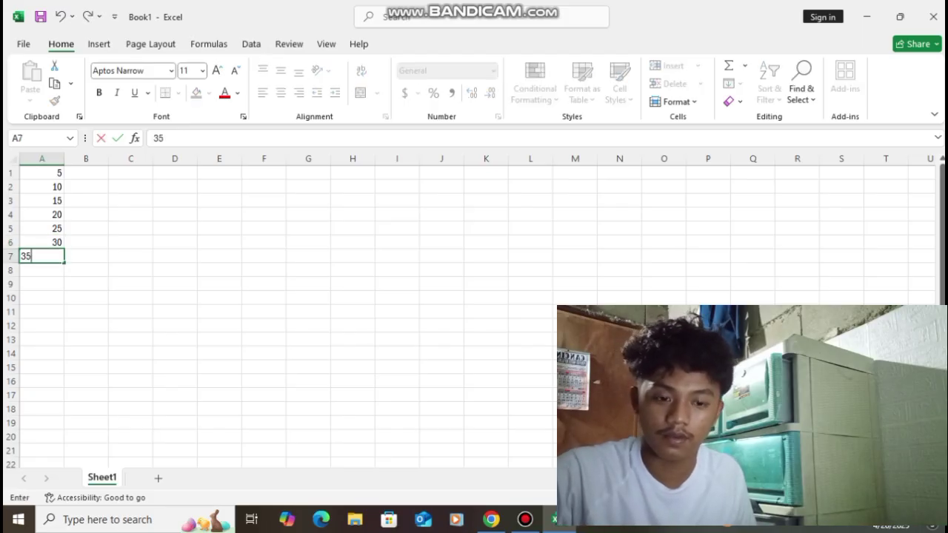
key(Return)
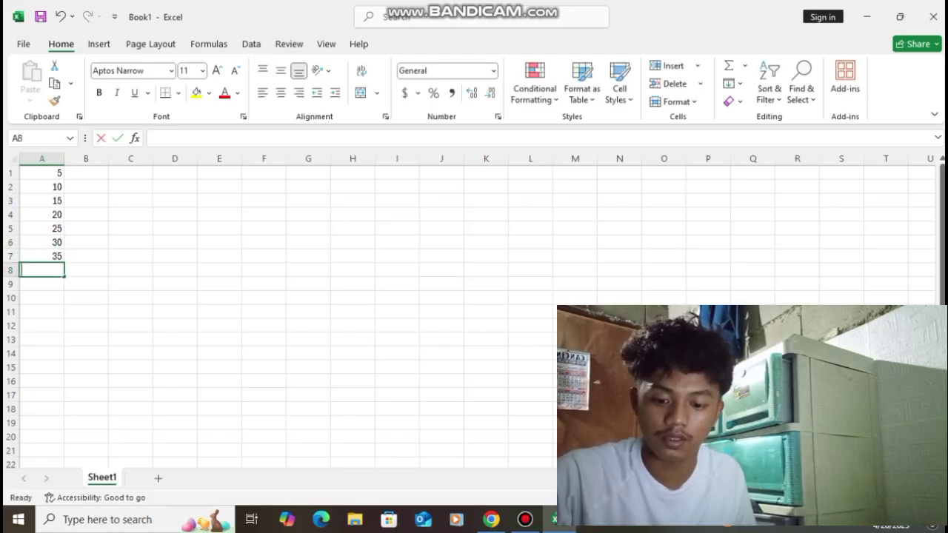
text(40)
key(Return)
text(45)
key(Return)
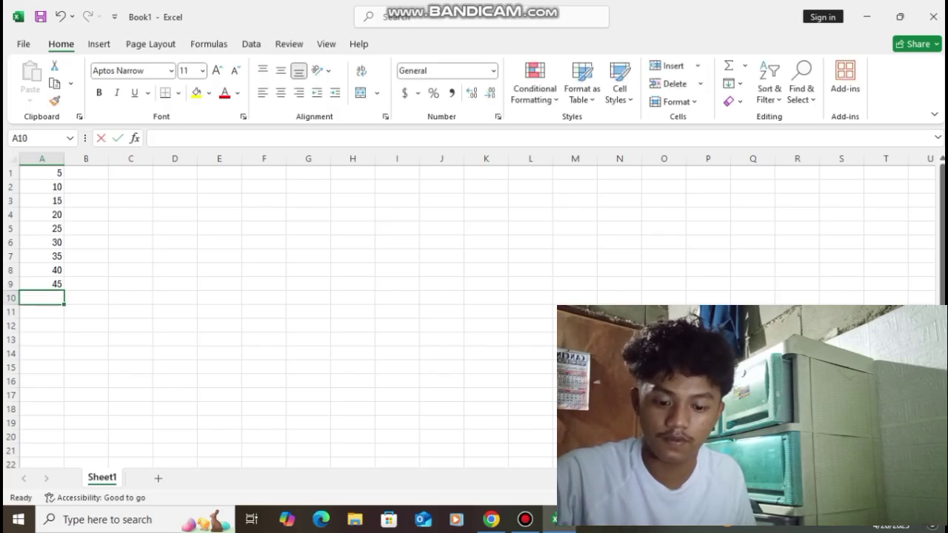
text(4)
key(BackSpace)
text(50)
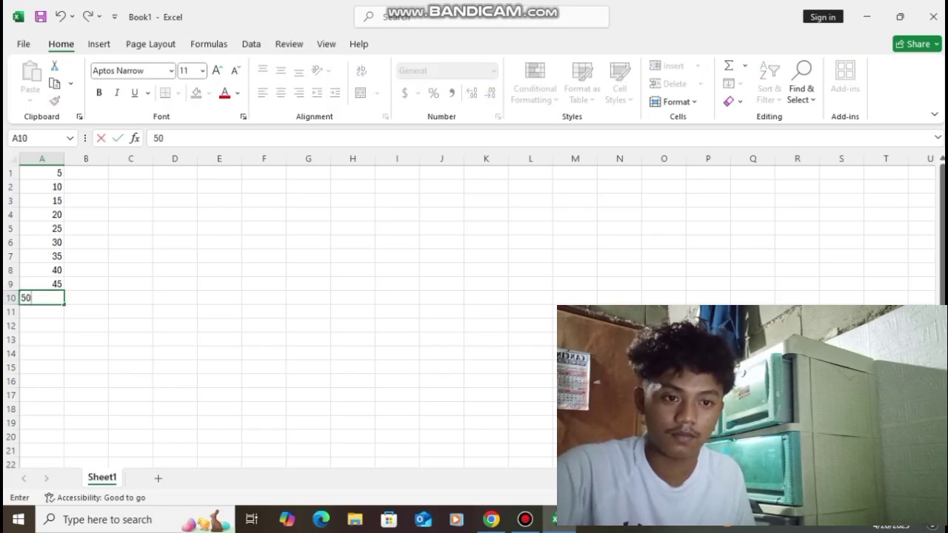
Enter the ingredients egg, salt, flour, honey and butter in cells B1 to B5.
click(86, 172)
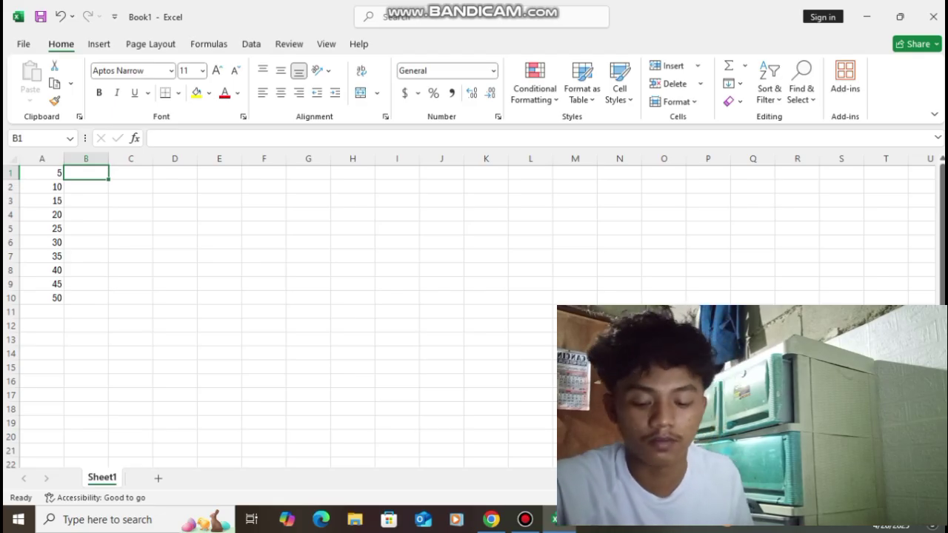
text(eg)
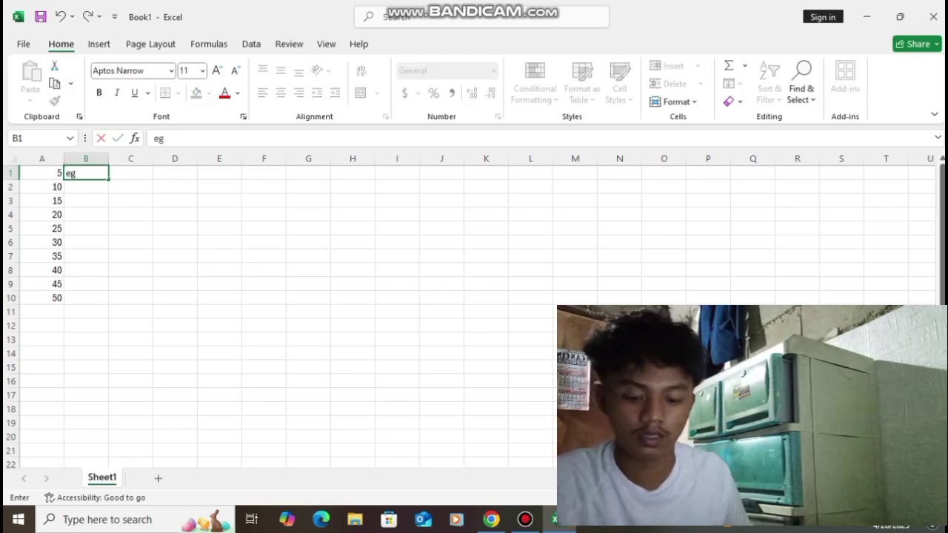
text(g)
key(Return)
text(salt)
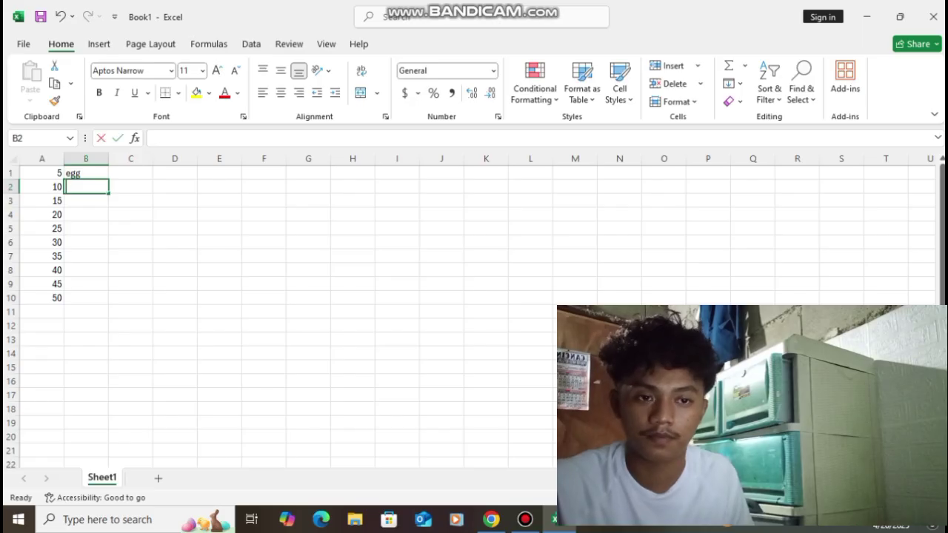
key(Return)
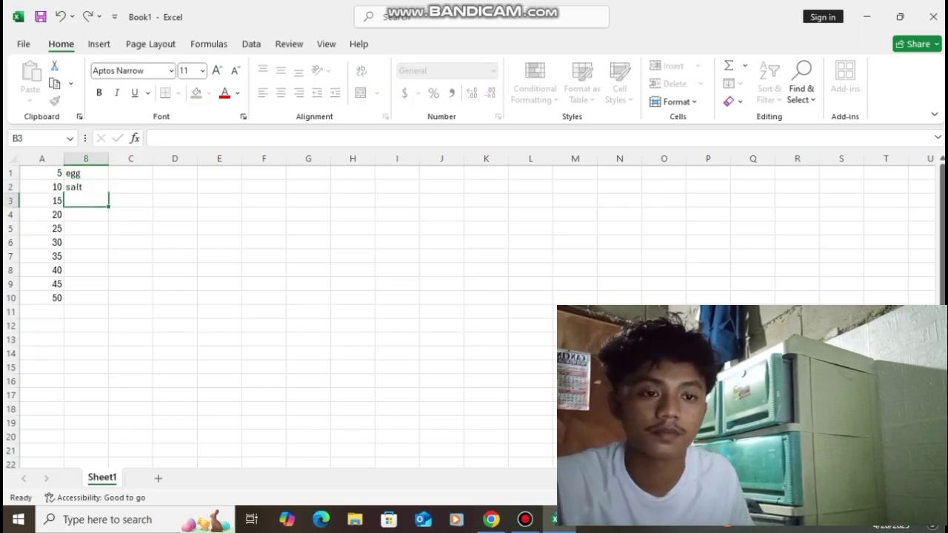
text(flour)
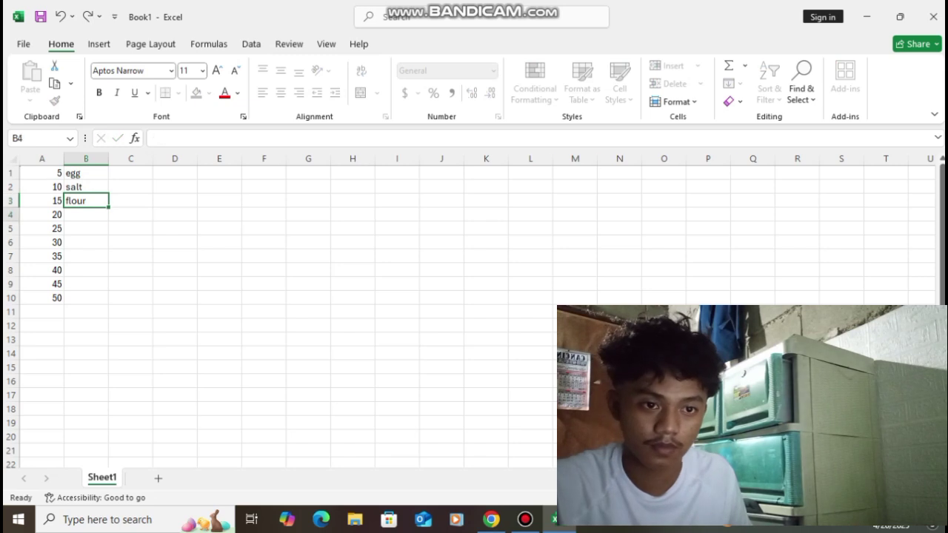
key(Return)
text(honey)
key(Return)
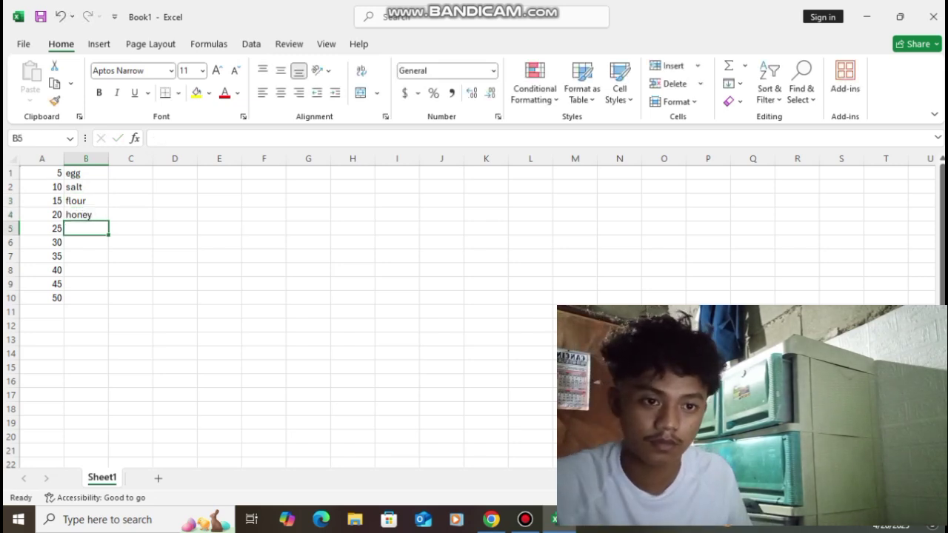
text(butter)
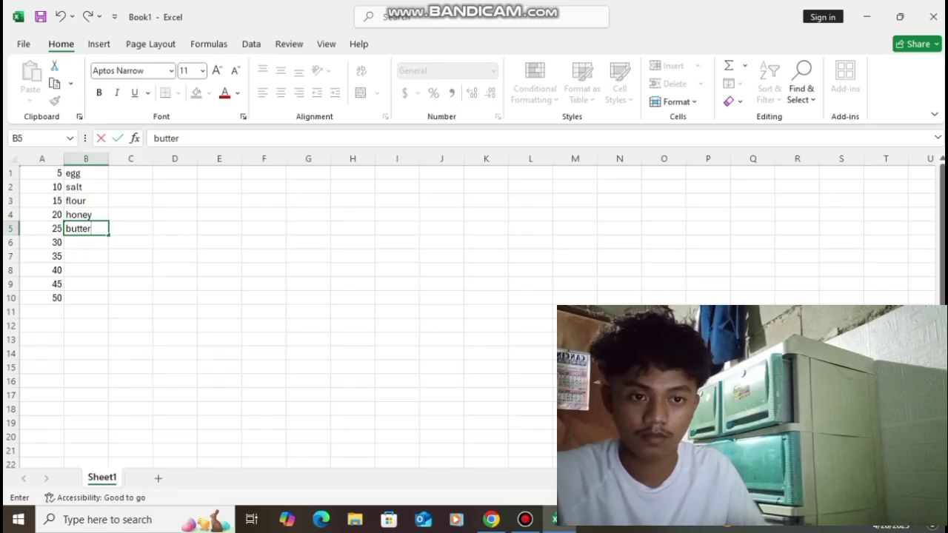
key(Return)
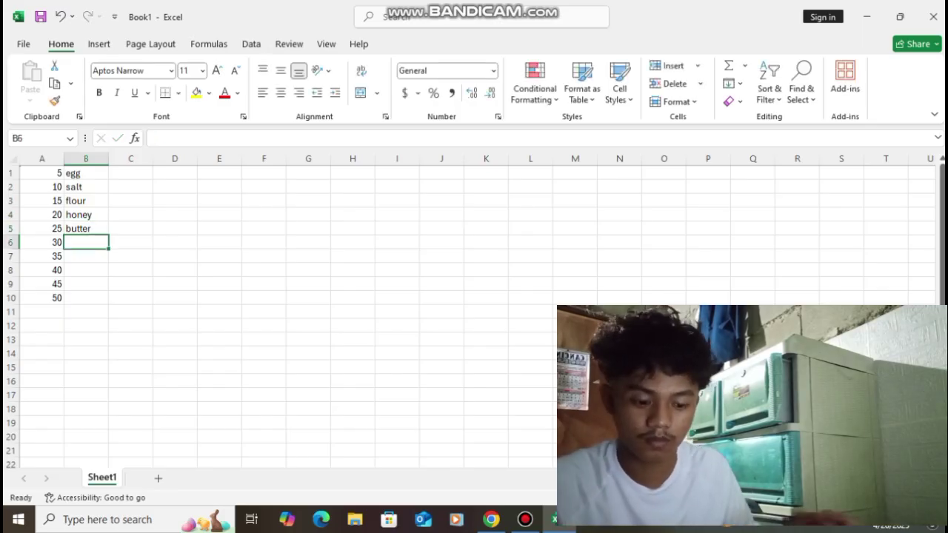
Continue the ingredient list with msg, kalamansi, pork, beef and chicken in cells B6 to B10.
text(msg)
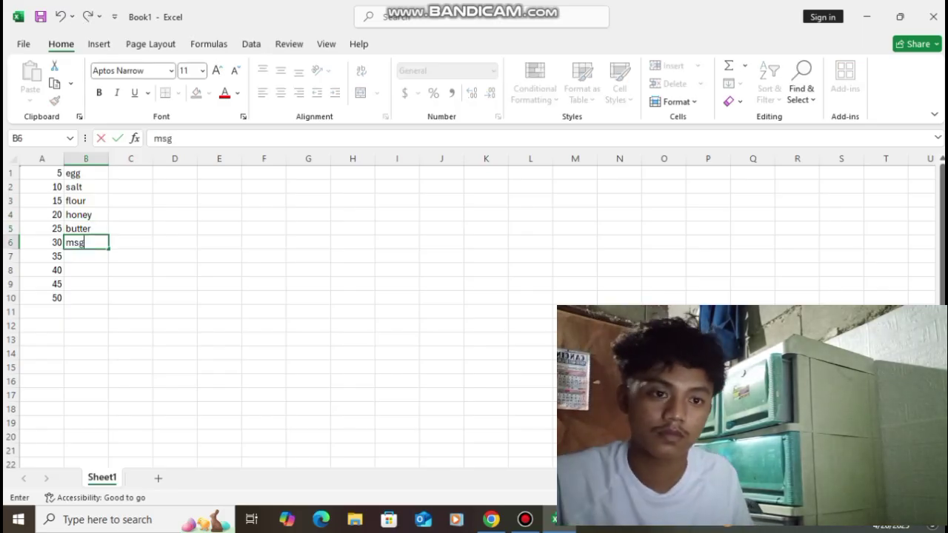
key(Return)
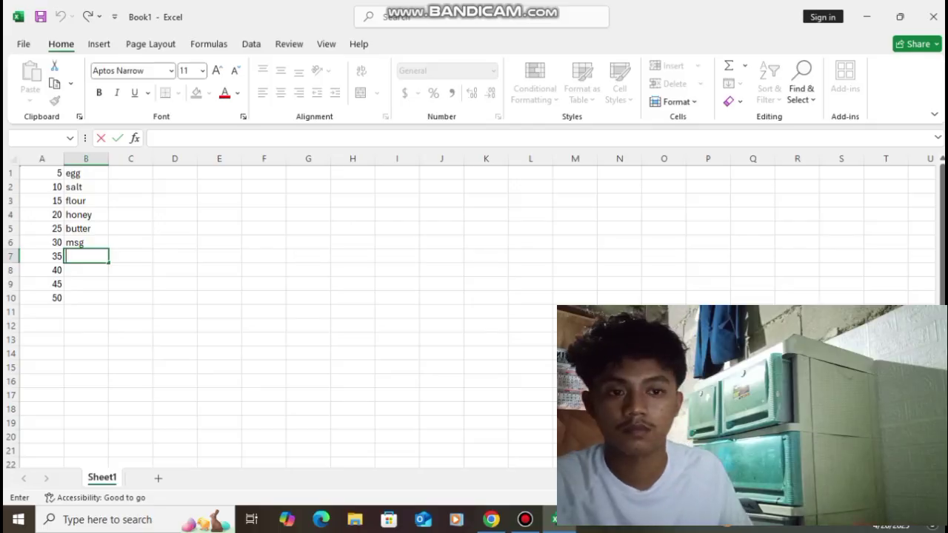
text(kalamansi)
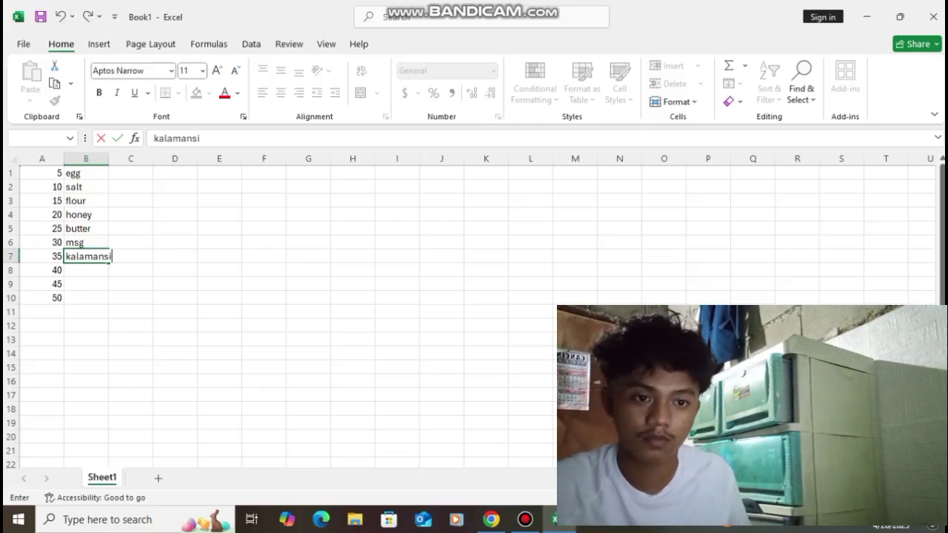
key(Return)
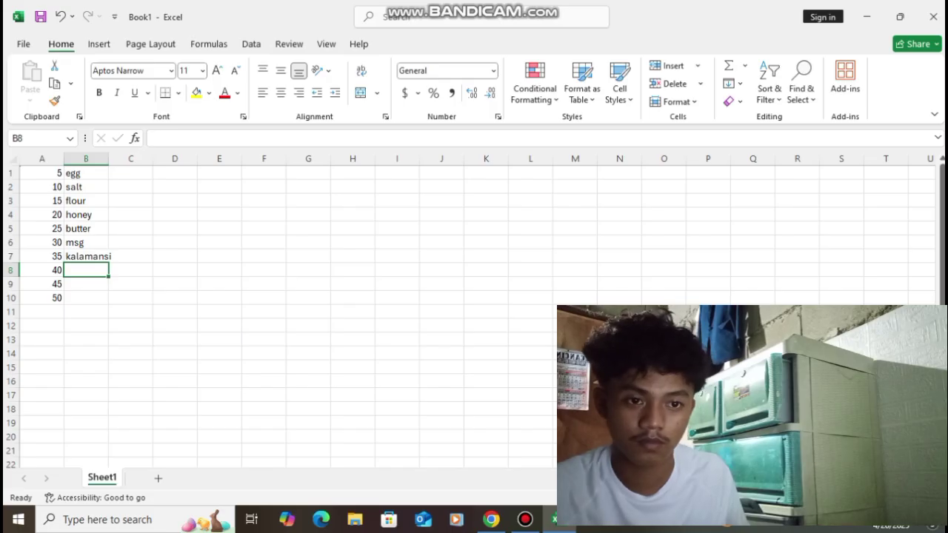
text(porn)
key(BackSpace)
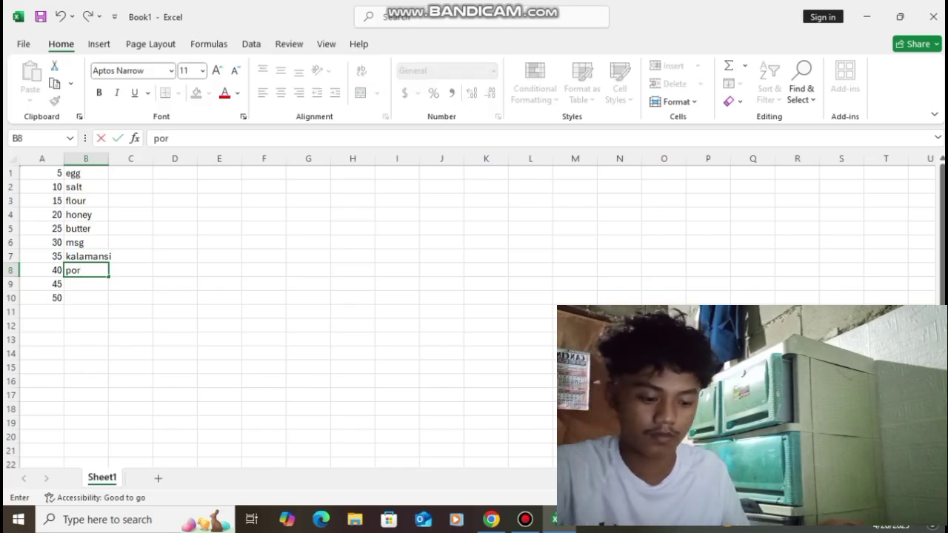
text(k)
key(Return)
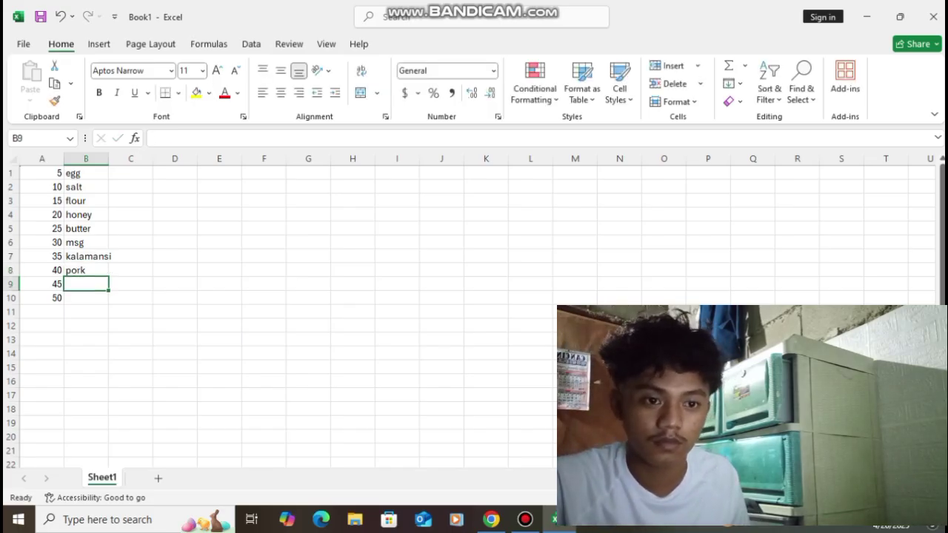
text(beef)
key(Return)
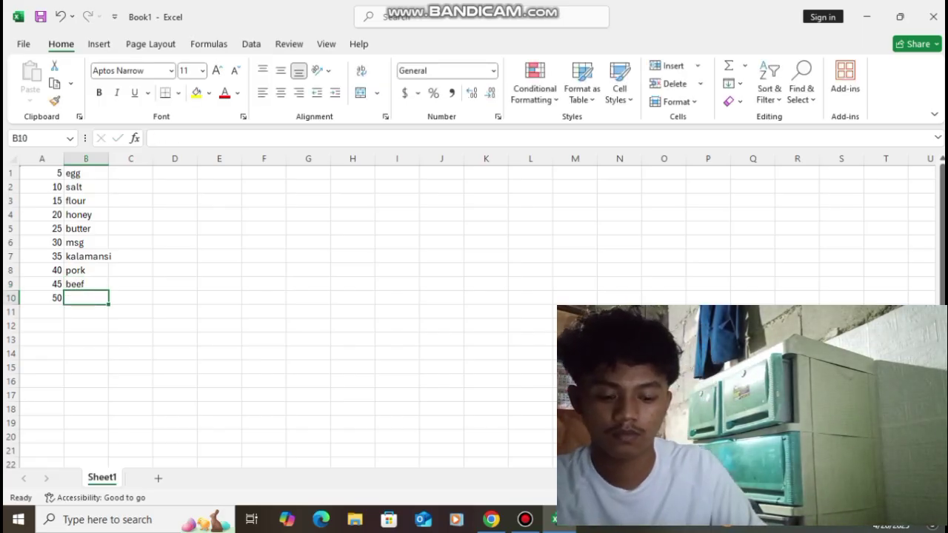
text(chicken)
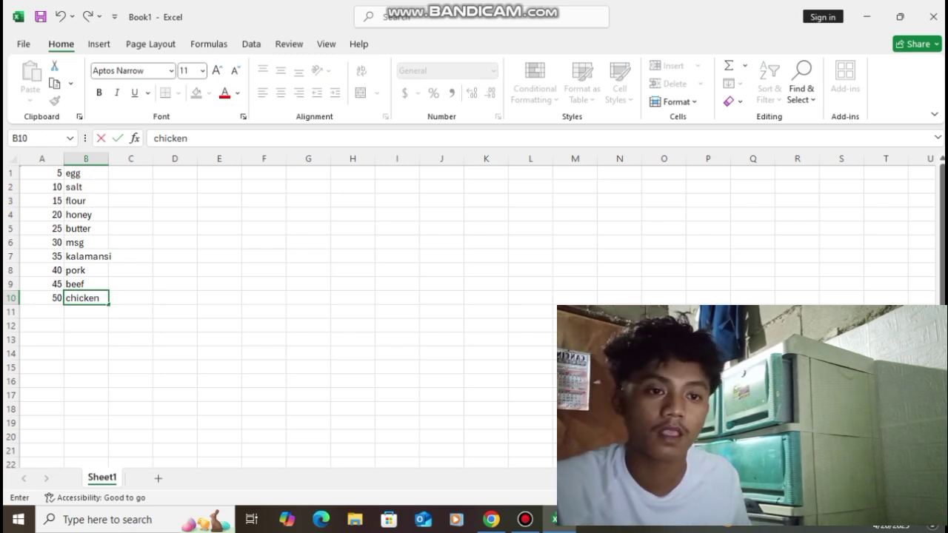
click(86, 173)
click(42, 187)
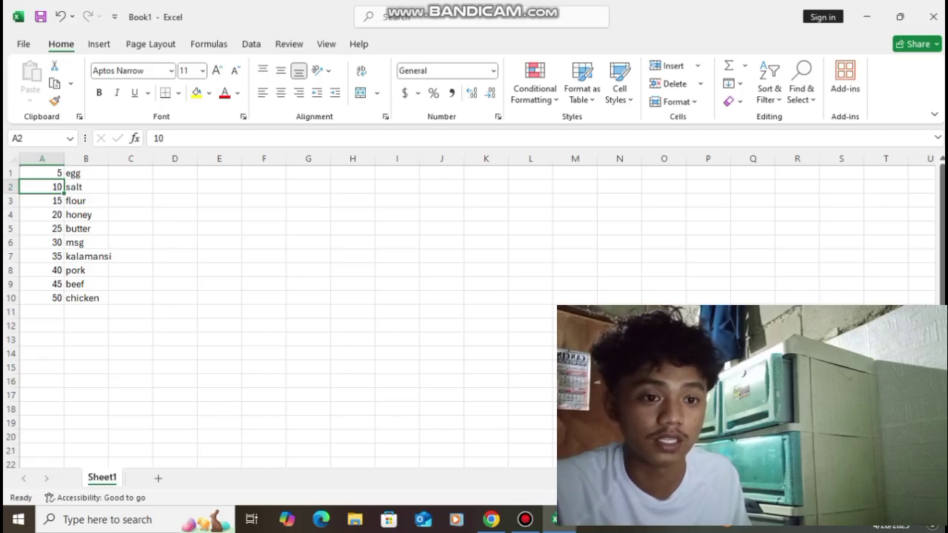
Add cells A1 and A4 in cell A11 with the formula =SUM(A1+A4).
click(41, 312)
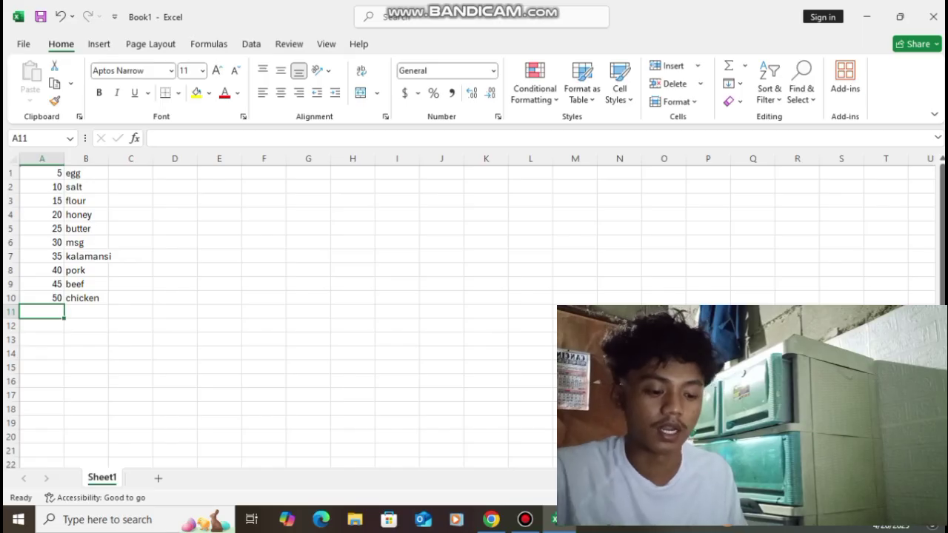
text(=)
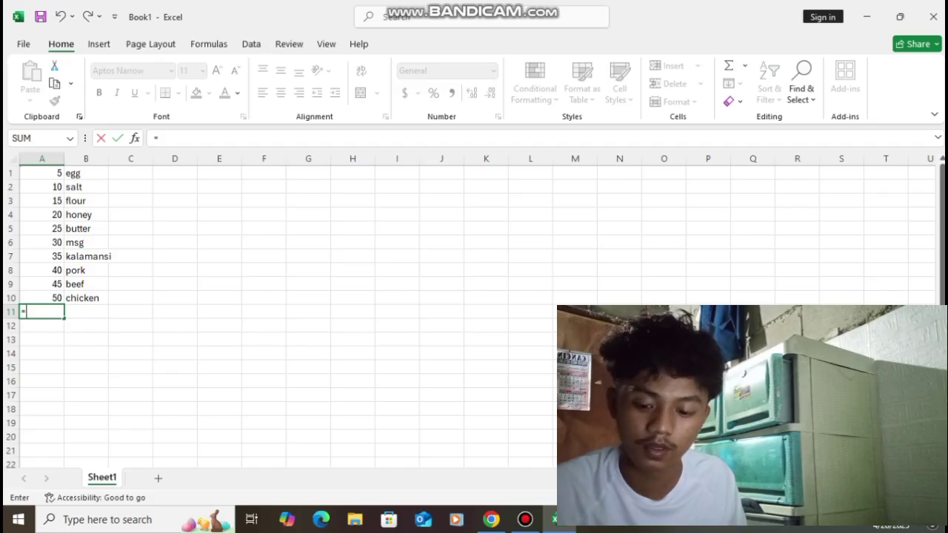
text(su)
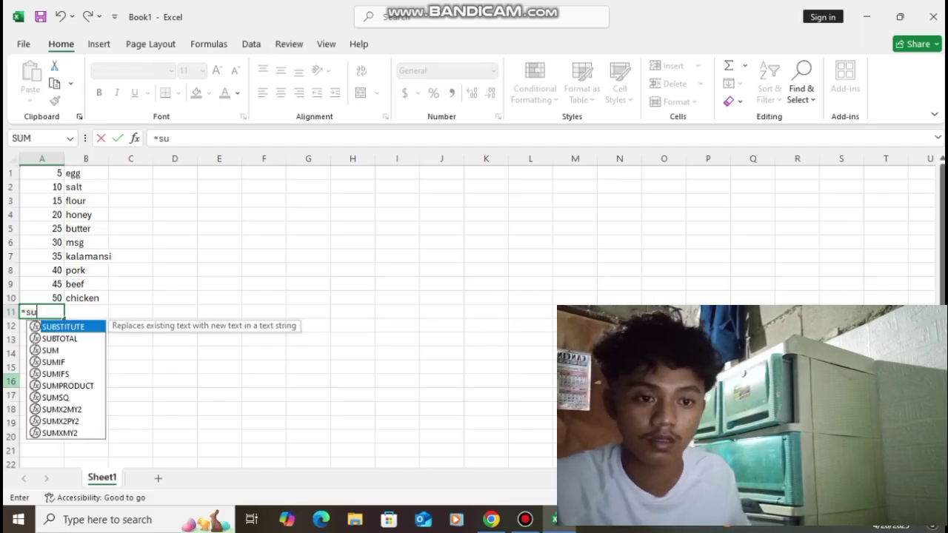
key(Down)
key(Down)
key(Tab)
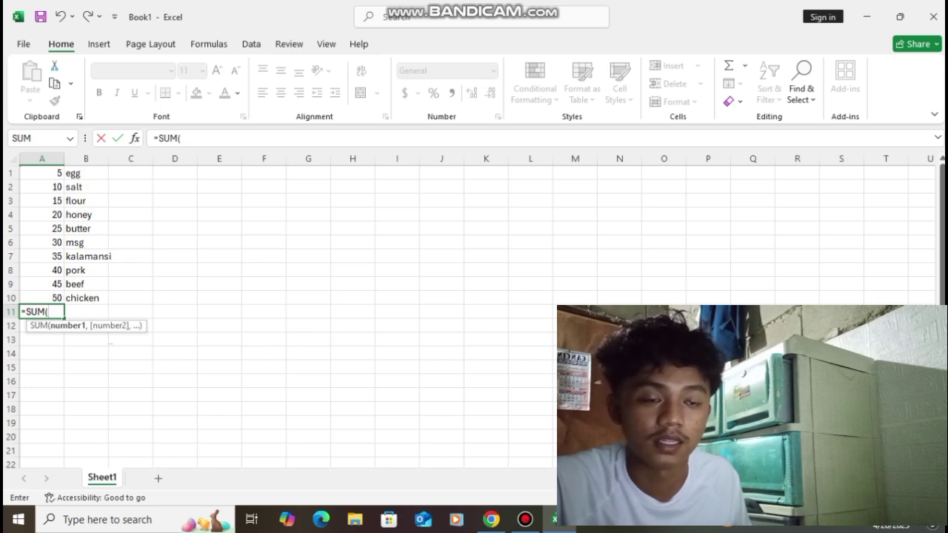
click(41, 174)
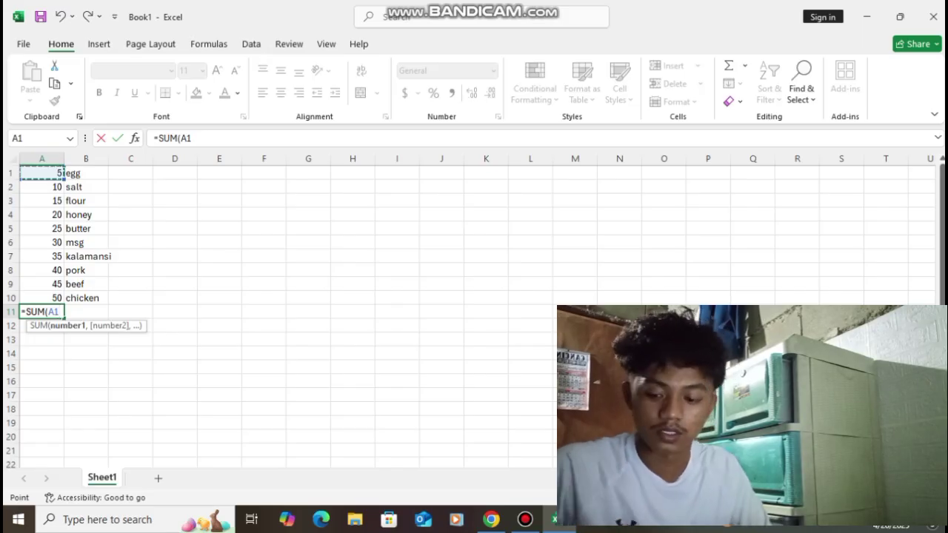
text(+)
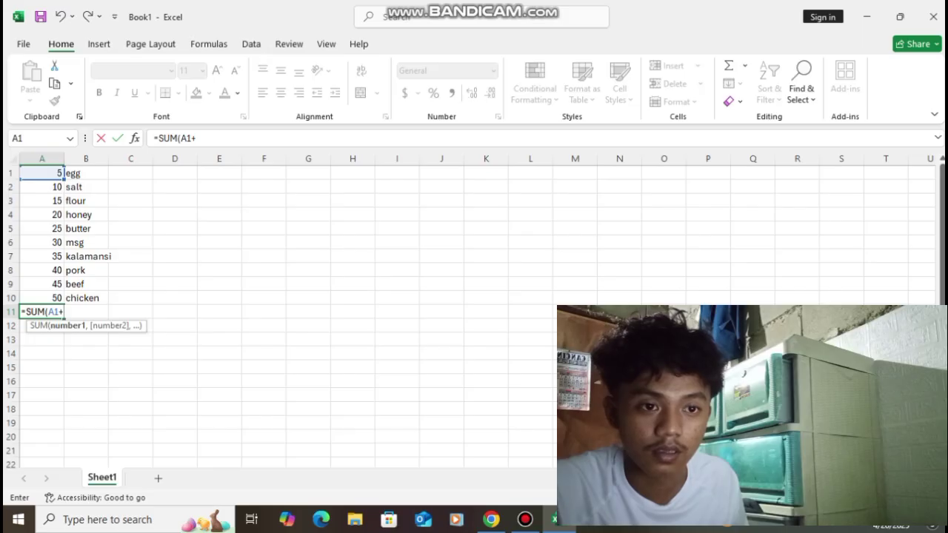
click(42, 215)
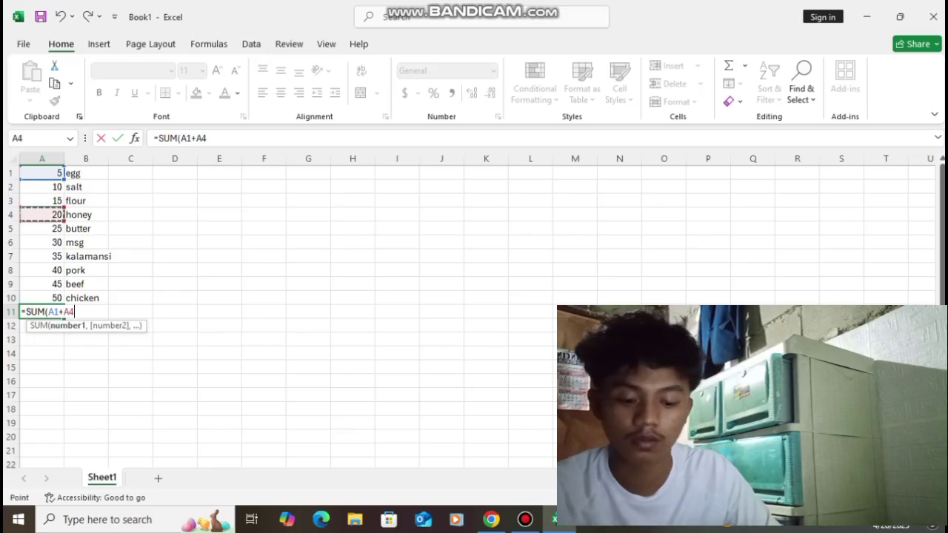
text())
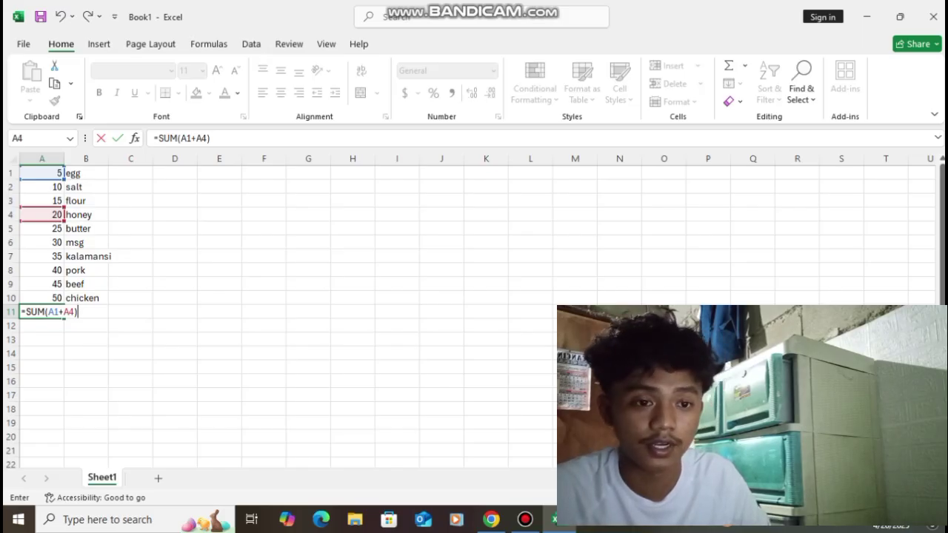
key(Return)
Clear the SUM formula from cell A11.
click(42, 312)
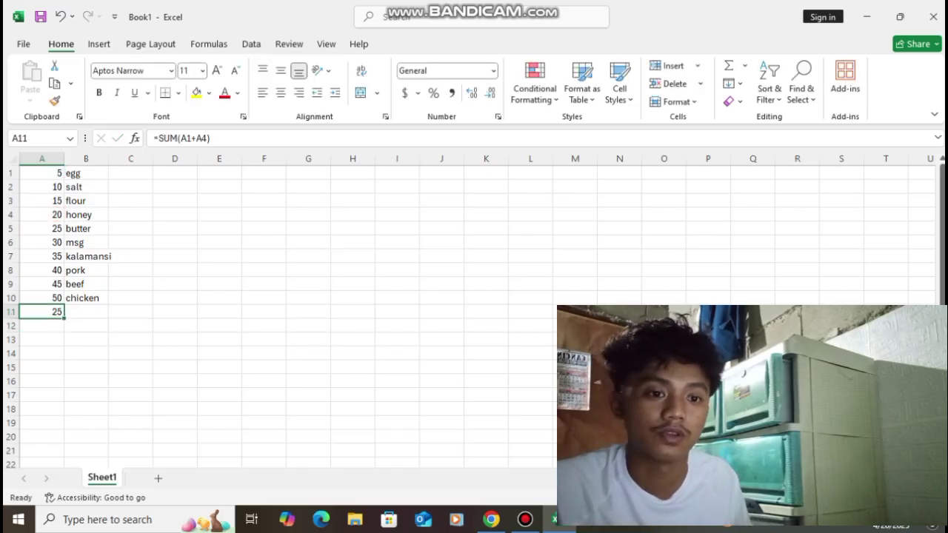
key(BackSpace)
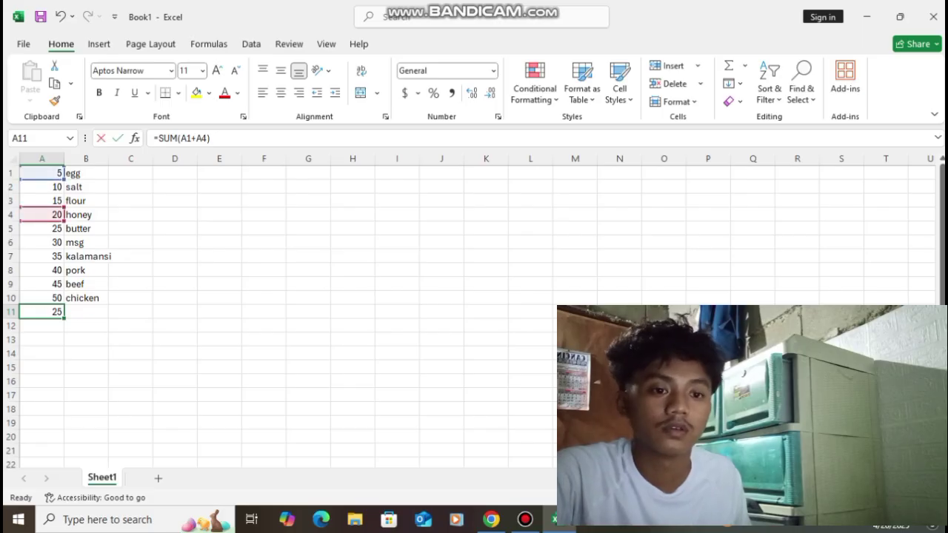
click(308, 283)
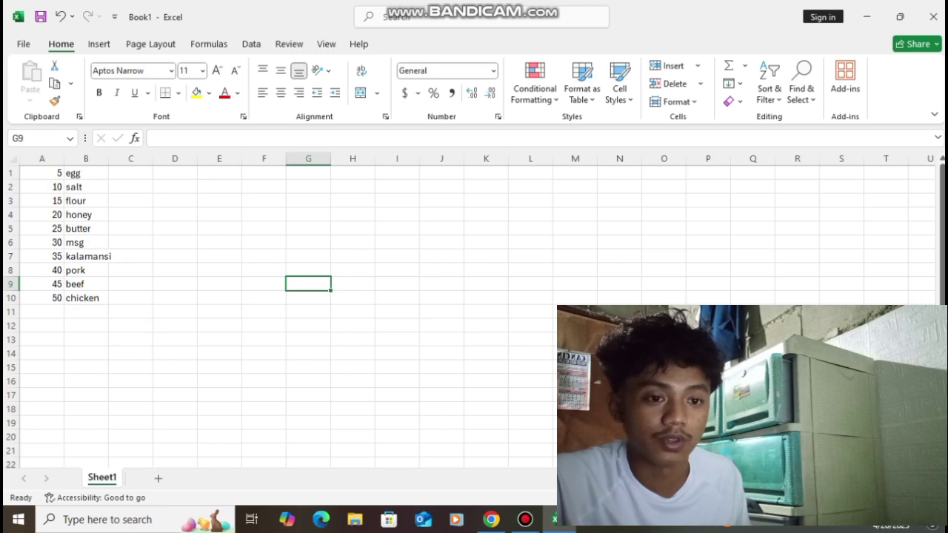
Subtract A6 from A3 in cell A11 with the formula =A3-A6.
click(42, 312)
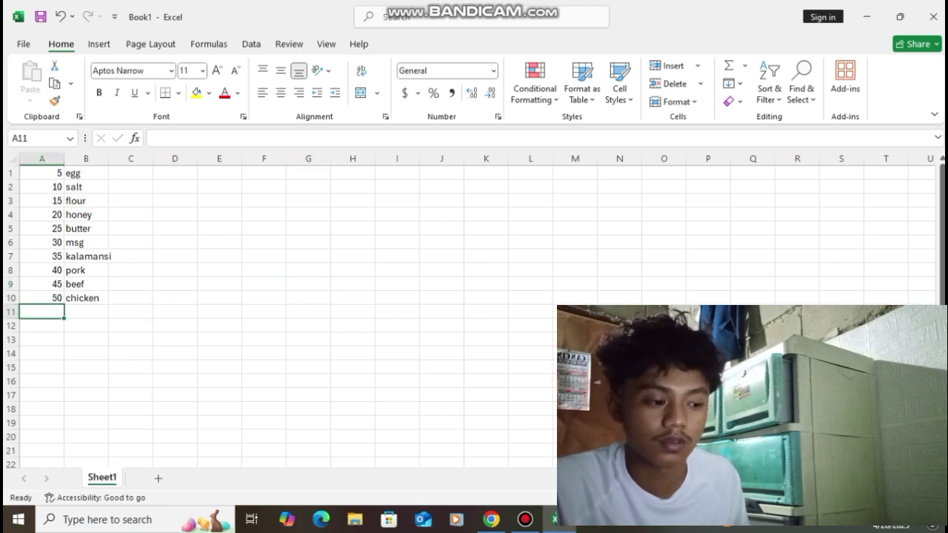
text(=)
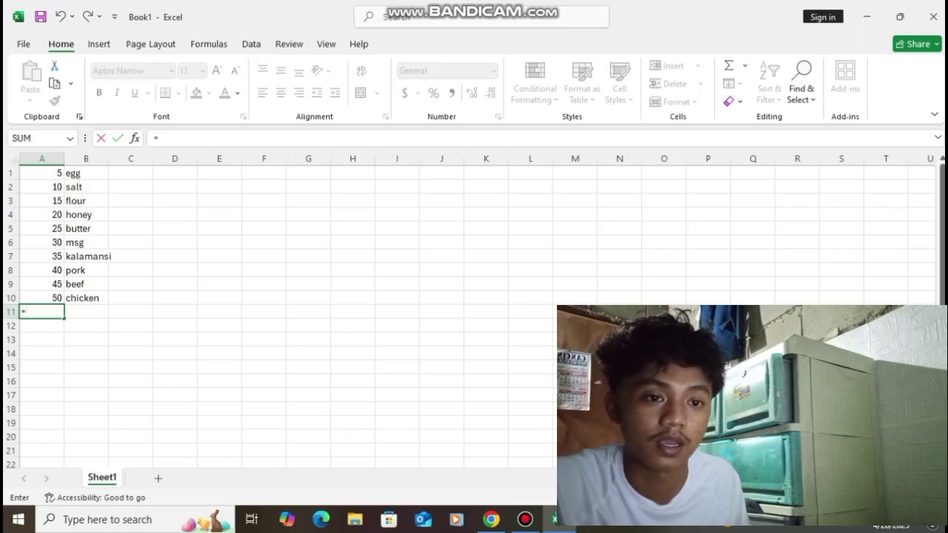
click(42, 201)
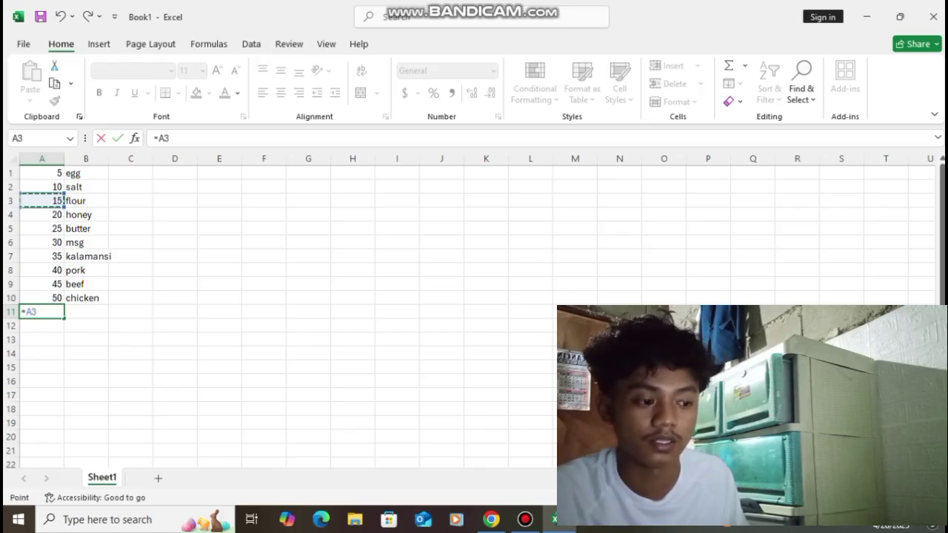
text(-)
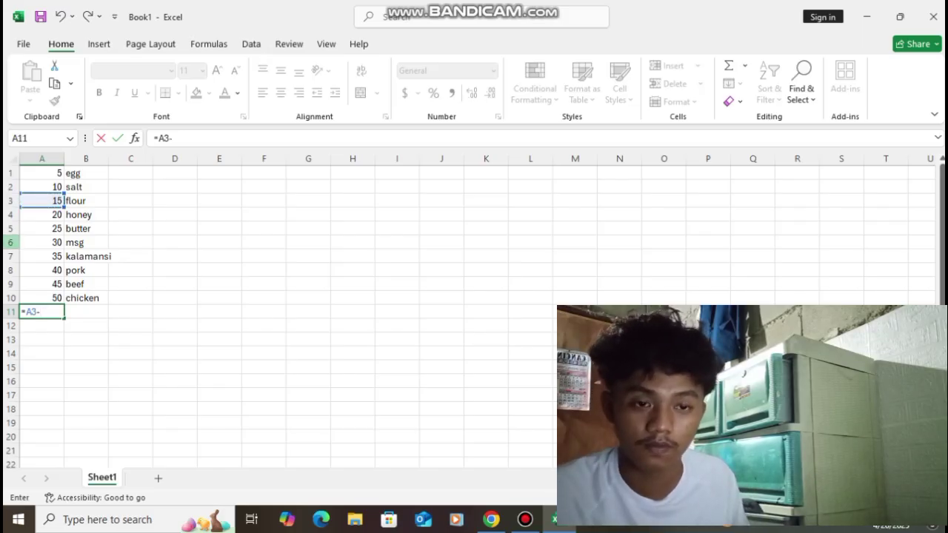
click(42, 243)
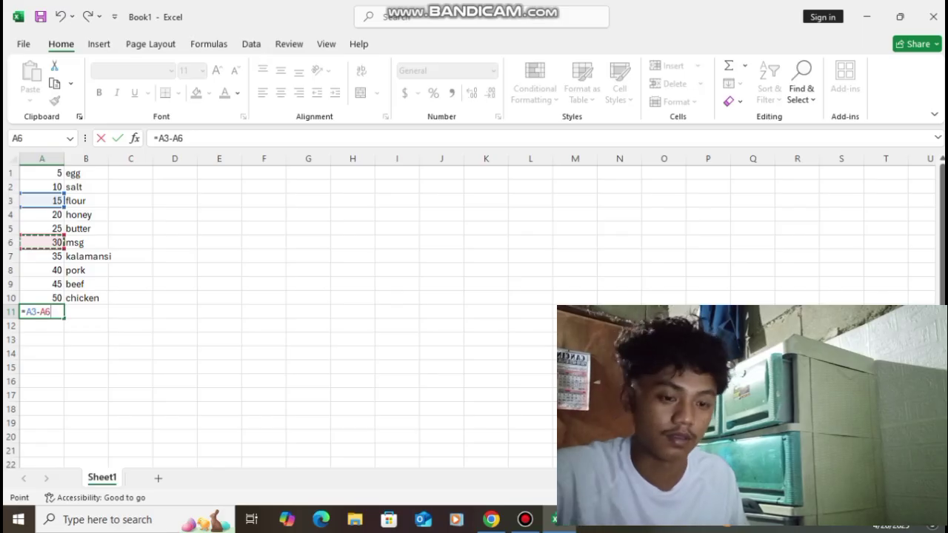
key(Return)
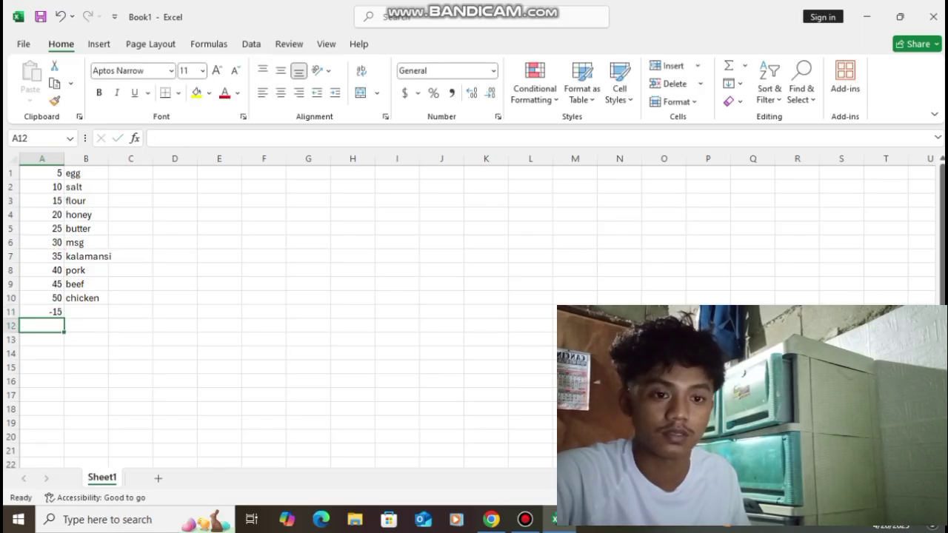
Clear the subtraction formula from cell A11.
click(42, 311)
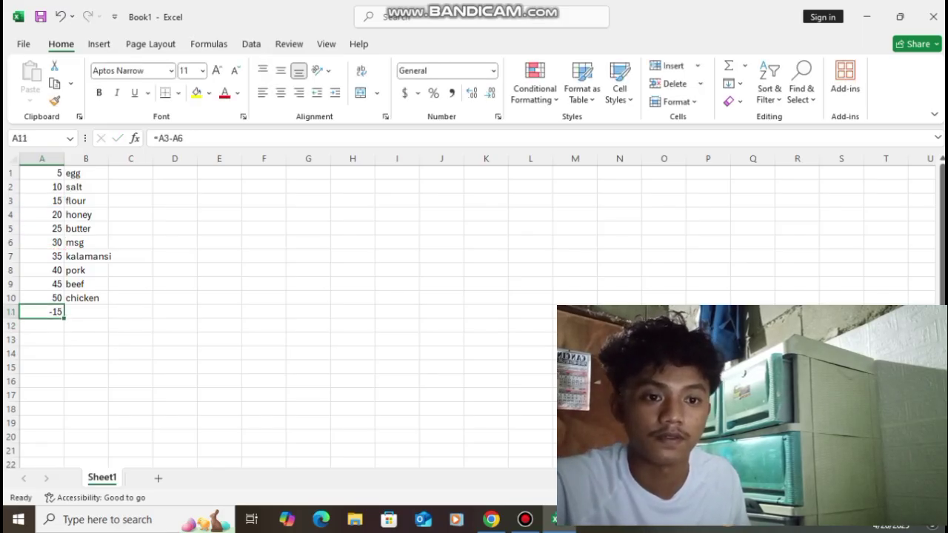
key(BackSpace)
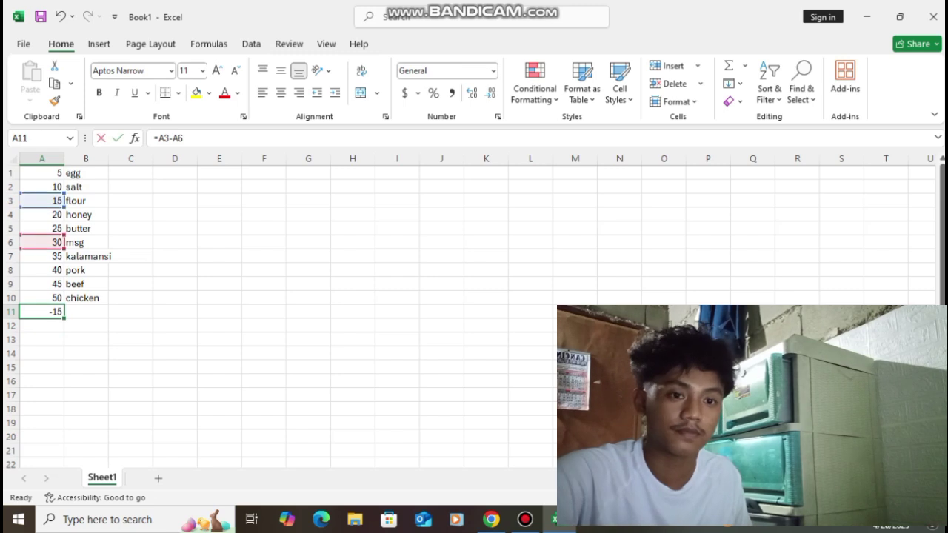
click(86, 339)
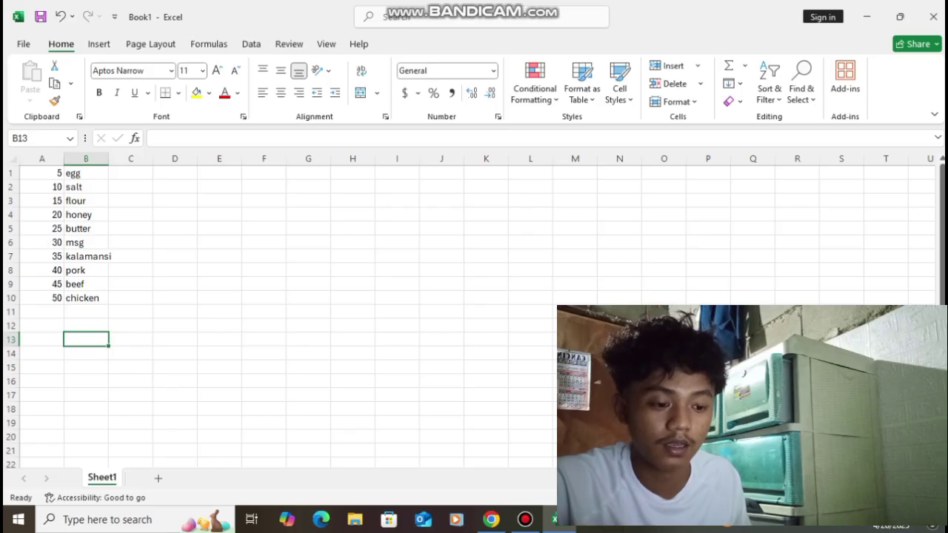
Multiply A5 by A6 in cell A11 with the formula =A5*A6.
click(41, 312)
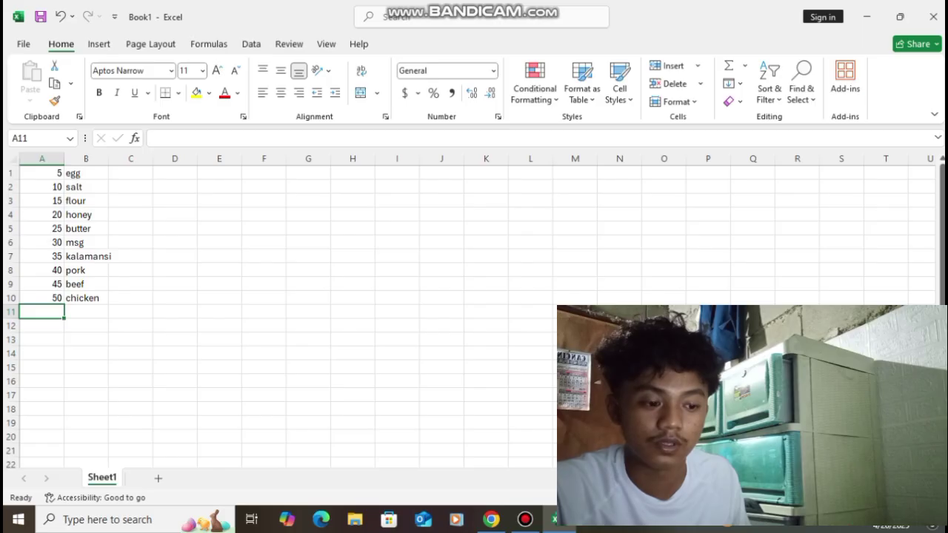
text(=)
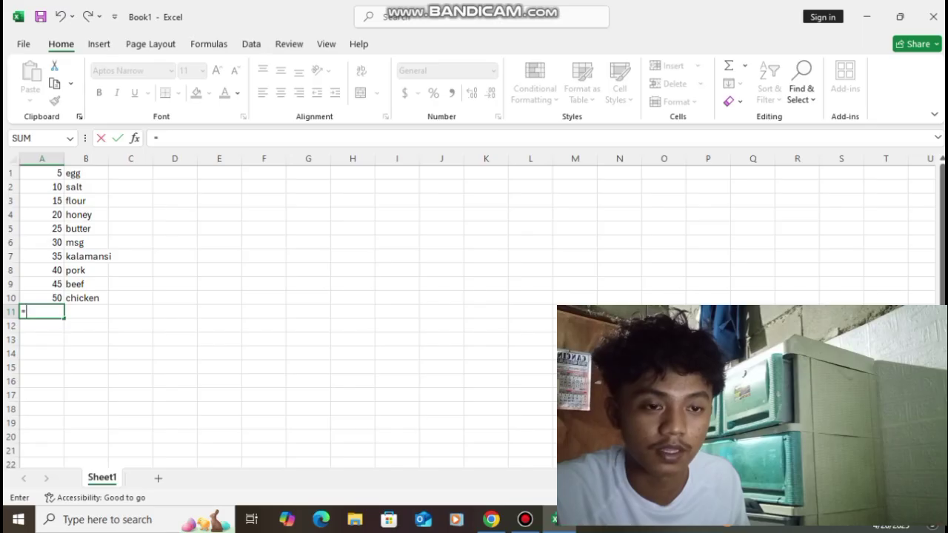
click(41, 228)
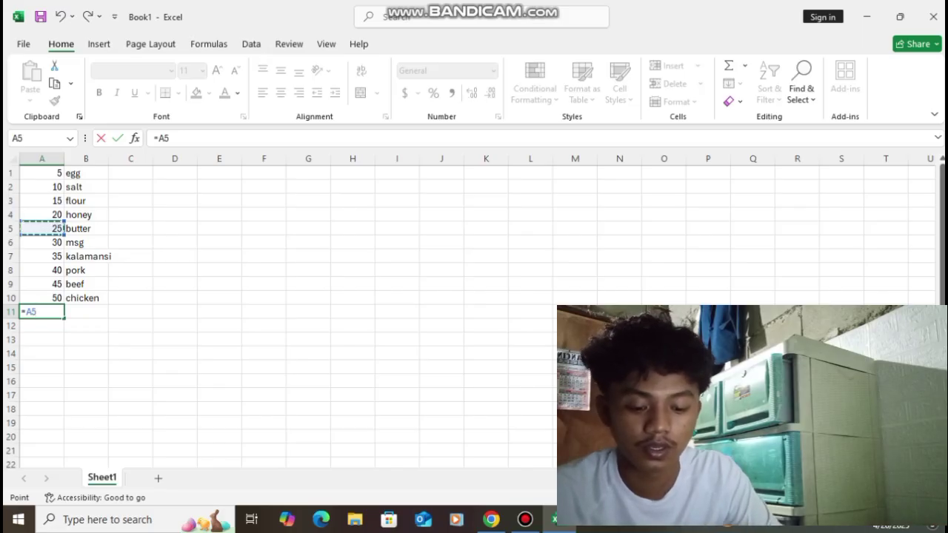
text(*)
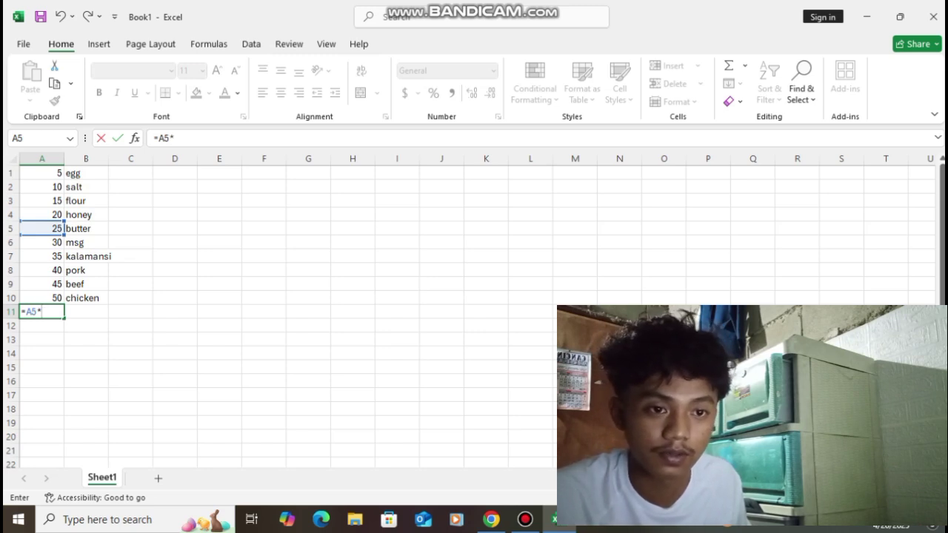
click(42, 243)
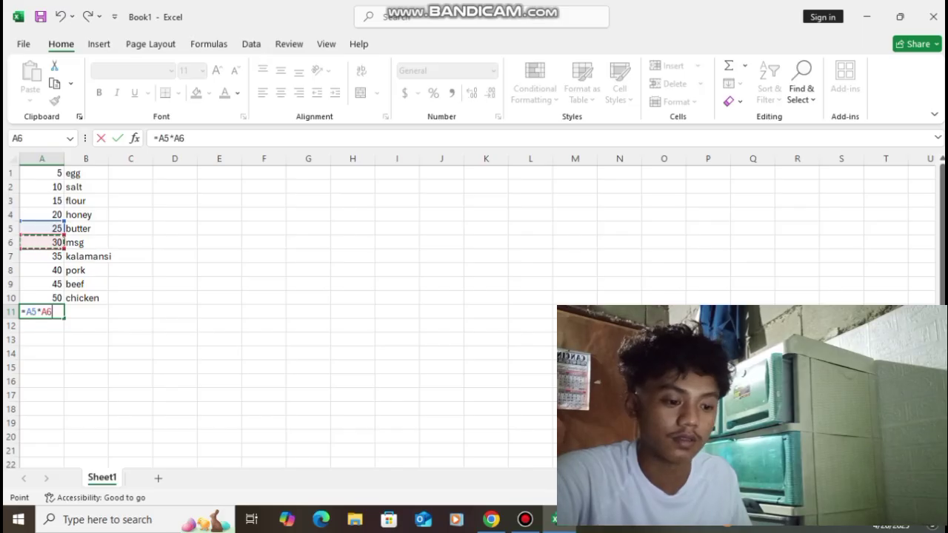
key(Return)
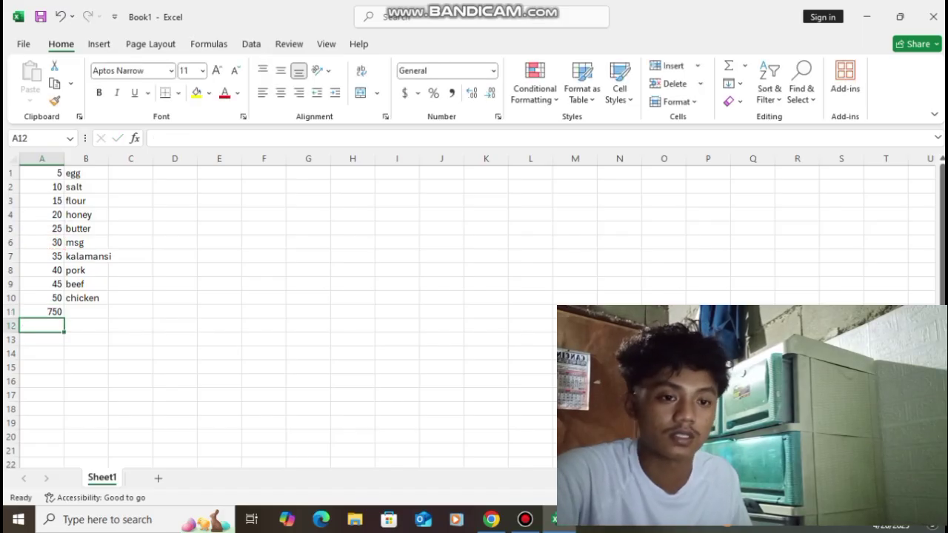
Clear the multiplication formula from cell A11.
key(Up)
key(BackSpace)
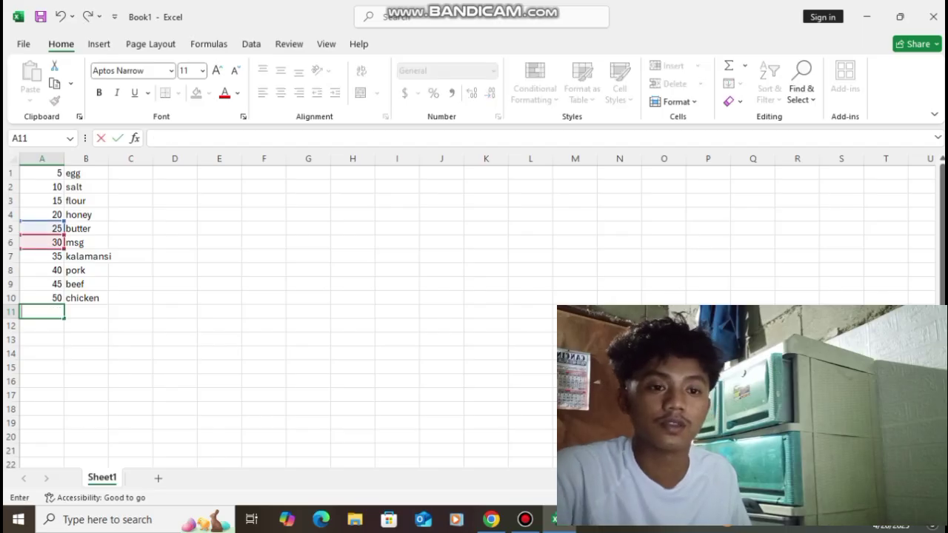
click(131, 297)
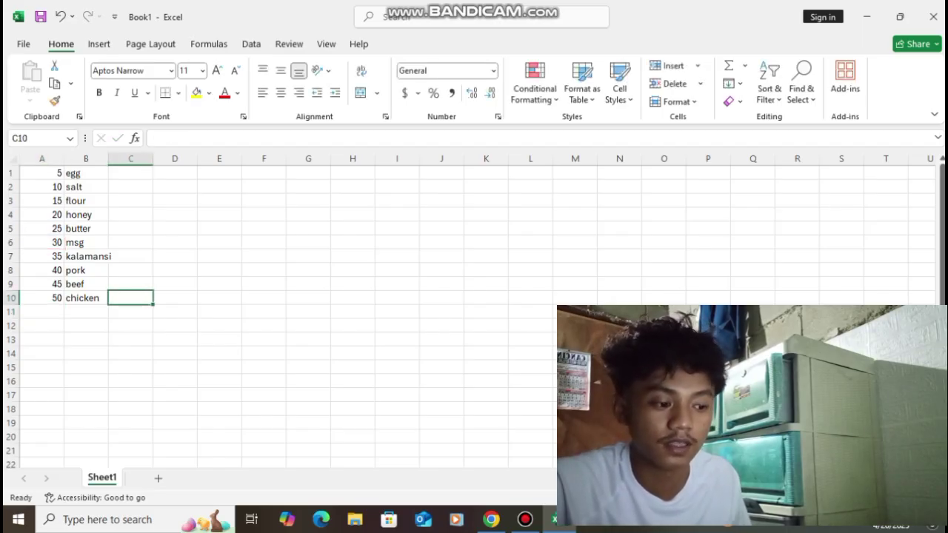
Divide A2 by A3 in cell A11 with the formula =A2/A3, and select that cell to show its formula.
click(42, 312)
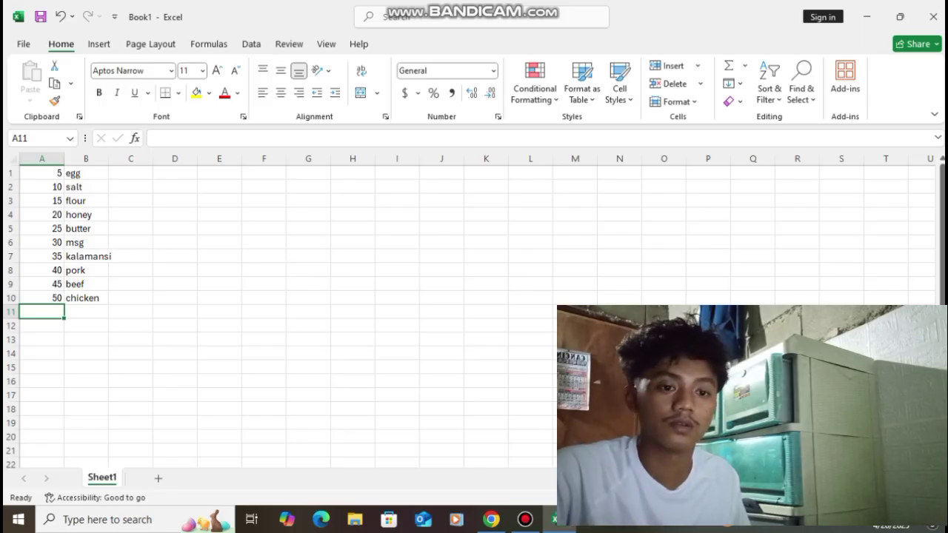
text(=)
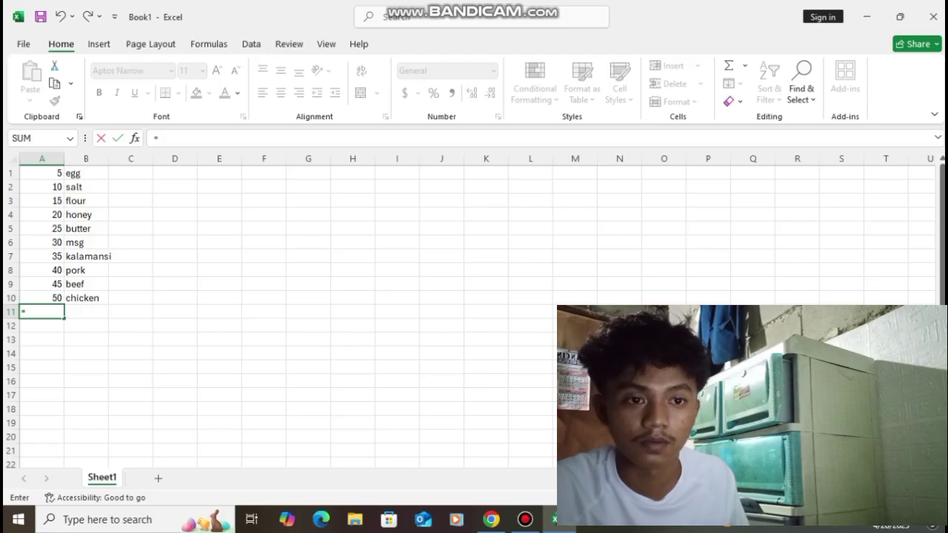
click(41, 186)
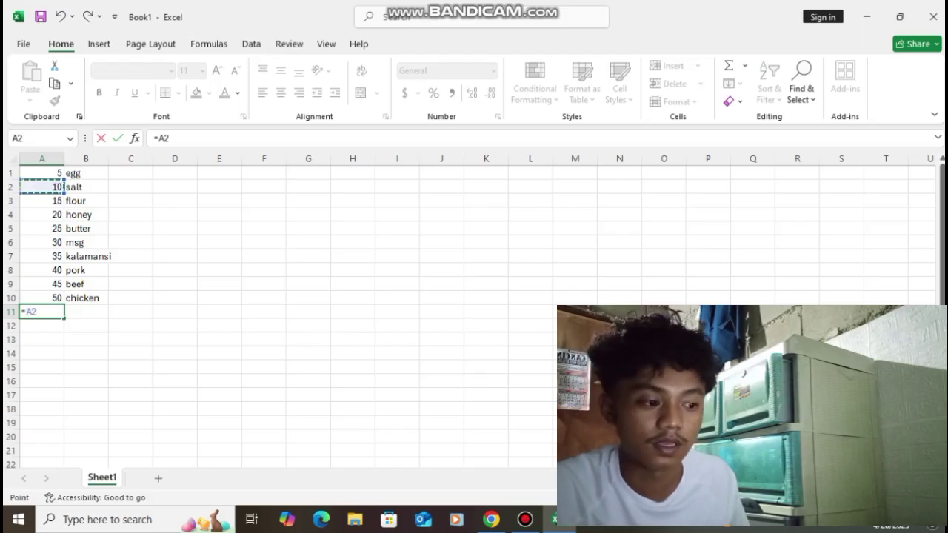
click(41, 312)
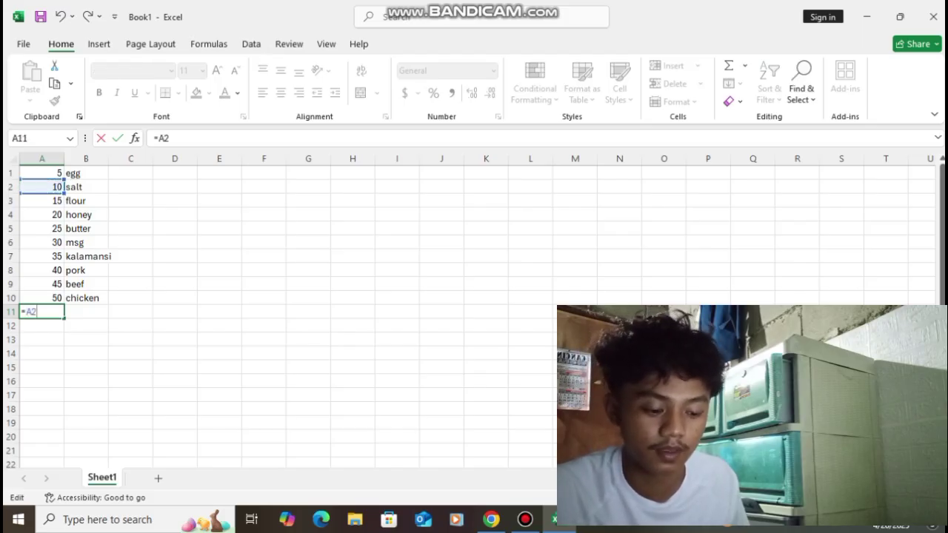
text(/)
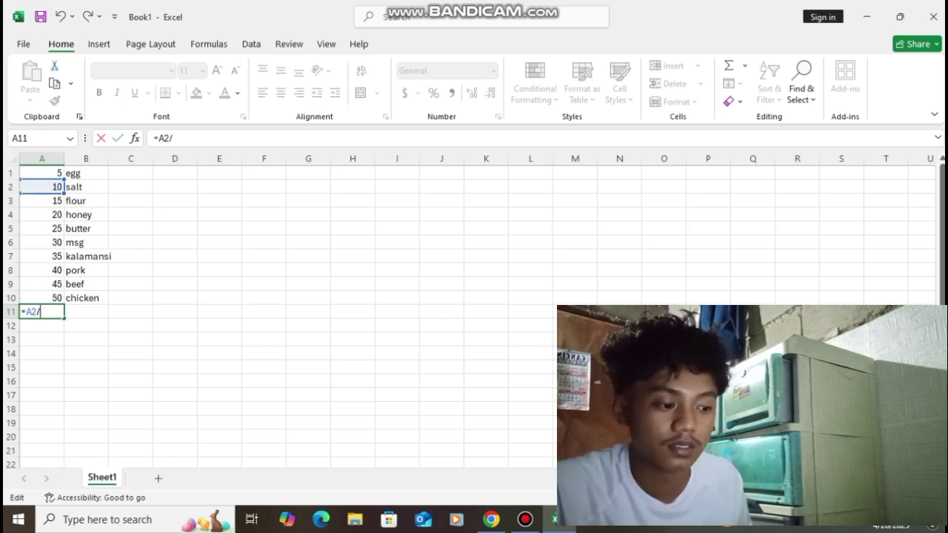
click(41, 201)
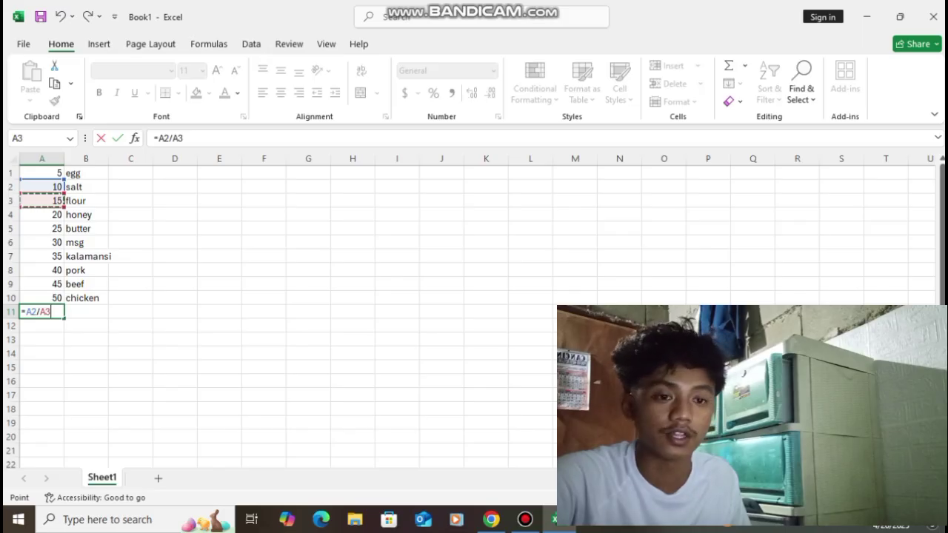
key(Return)
click(41, 312)
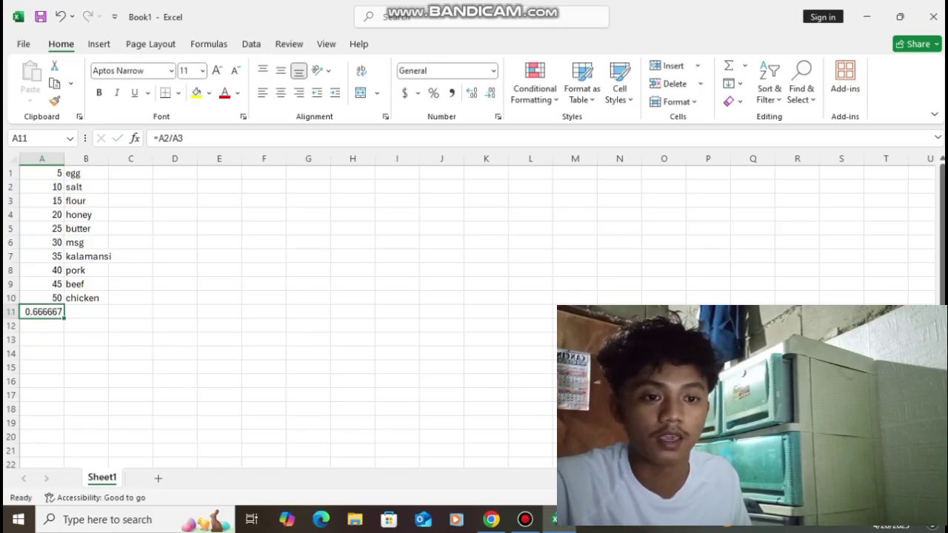
Clear the division formula from cell A11.
key(BackSpace)
click(175, 325)
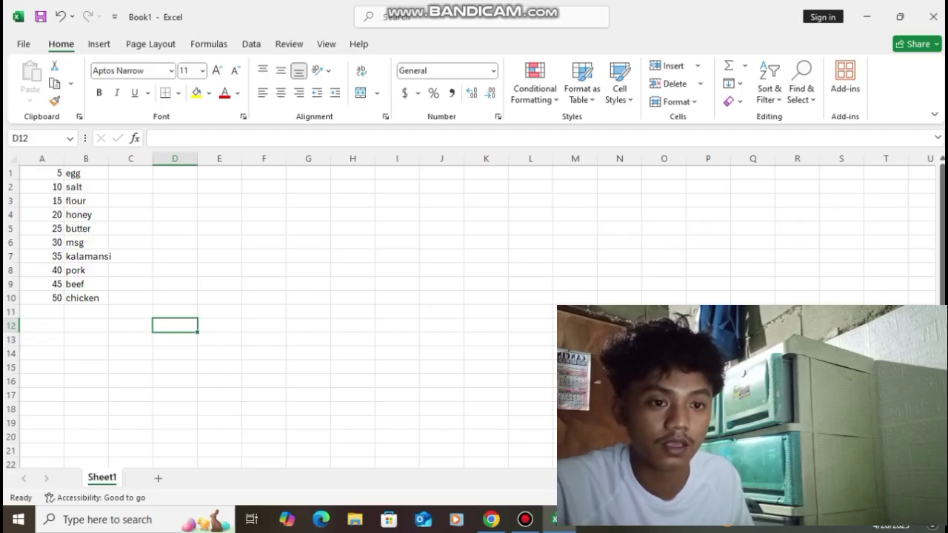
Custom sort only the numbers in A1:A10 by Column A on cell values, Largest to Smallest, without expanding the selection to the ingredients.
click(42, 173)
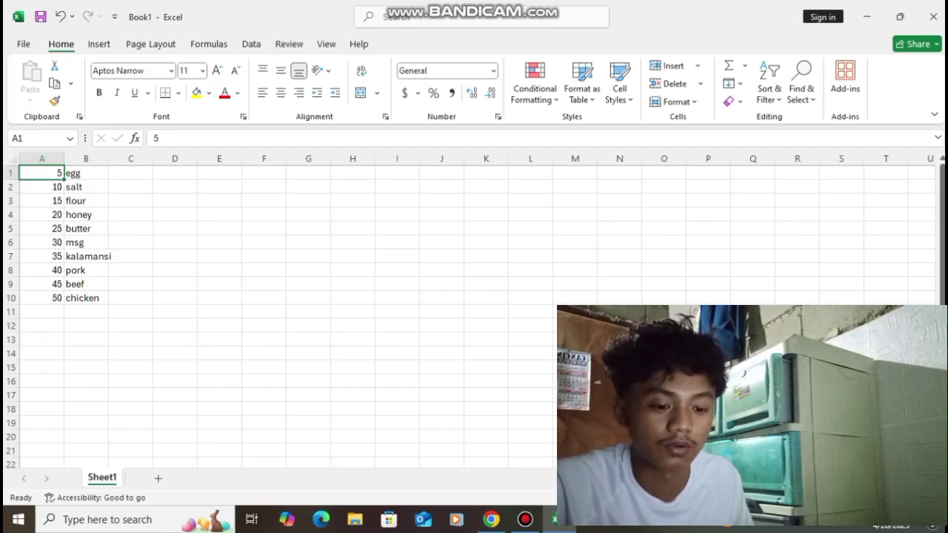
drag(42, 173, 41, 297)
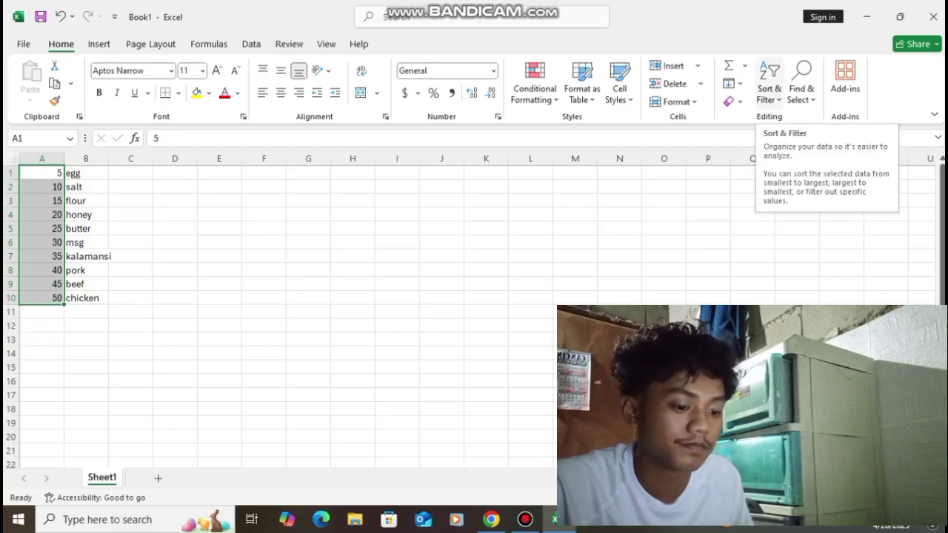
click(768, 87)
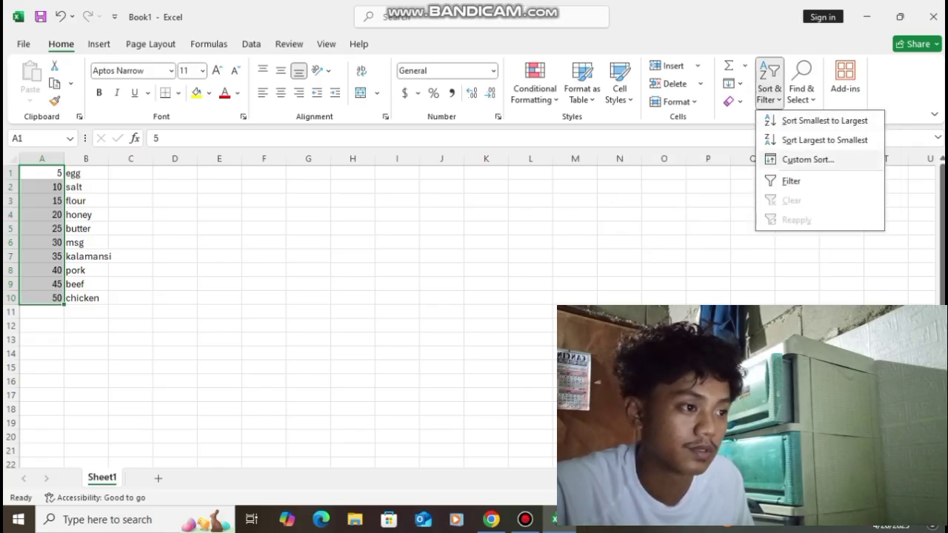
click(807, 159)
click(361, 264)
key(Return)
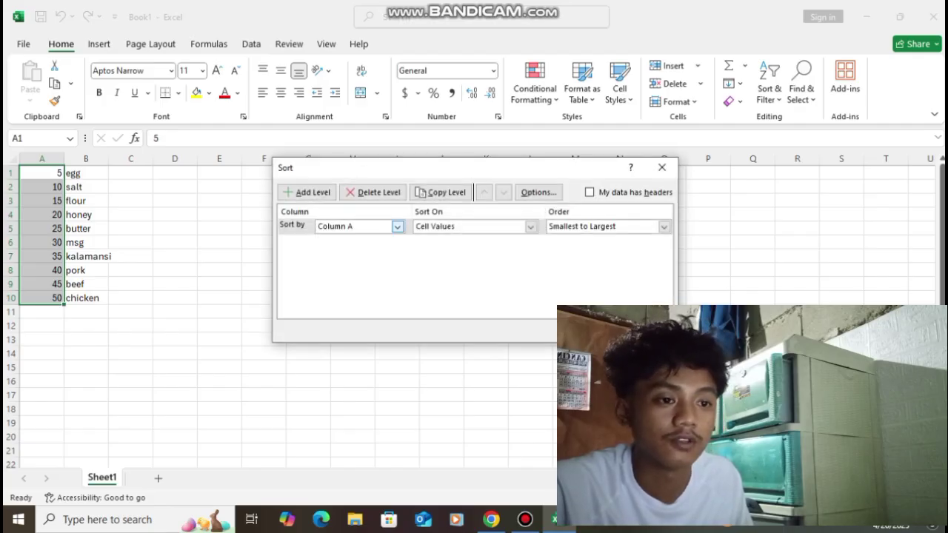
click(398, 227)
click(363, 240)
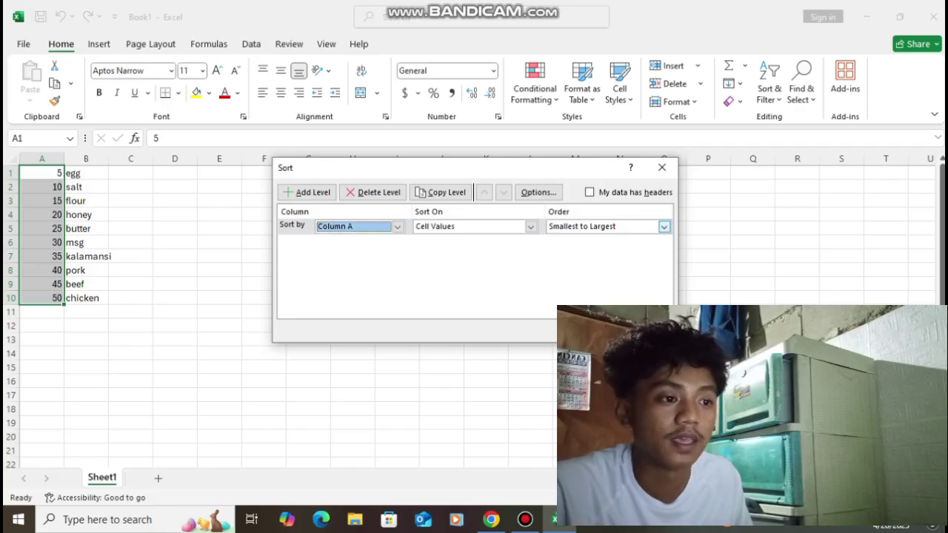
click(664, 227)
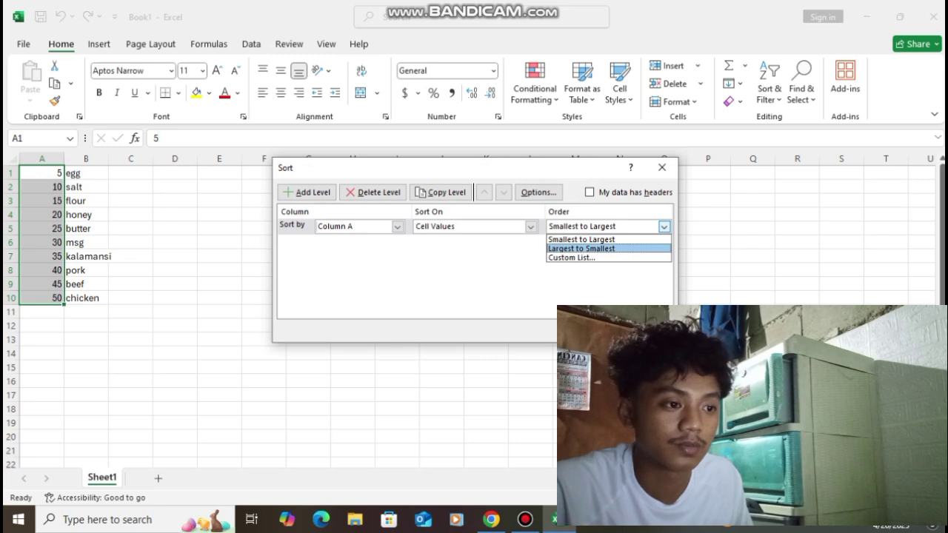
click(582, 249)
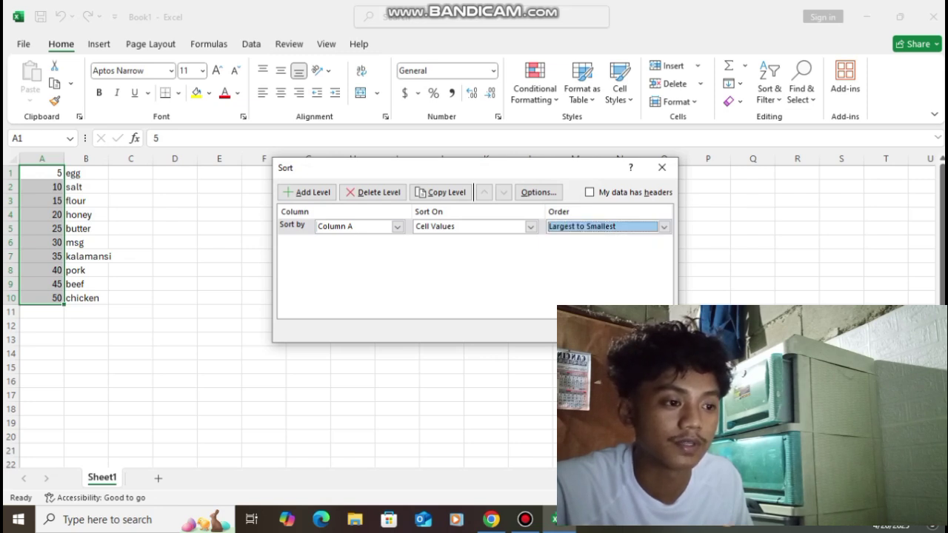
key(Return)
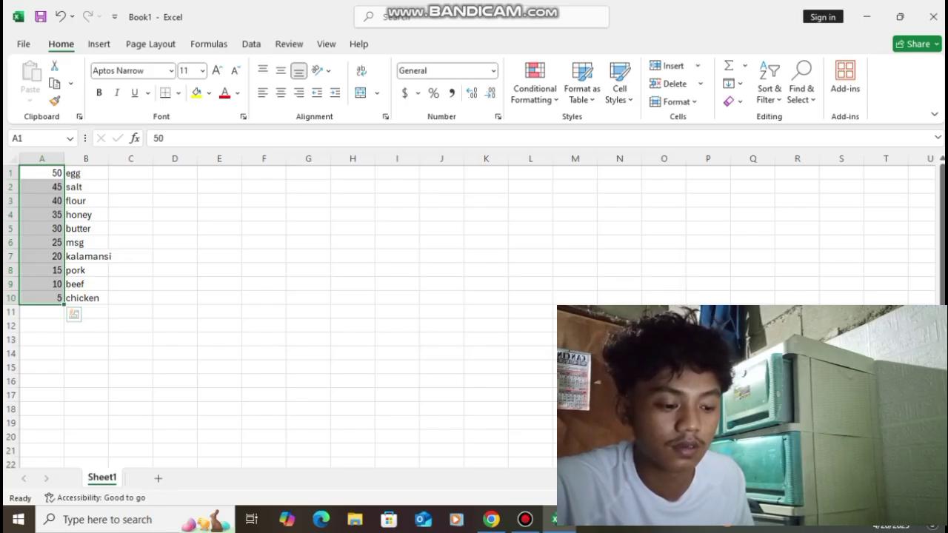
Sort the ingredient names in B1:B11 from A to Z without expanding the selection to the number column.
drag(85, 174, 86, 312)
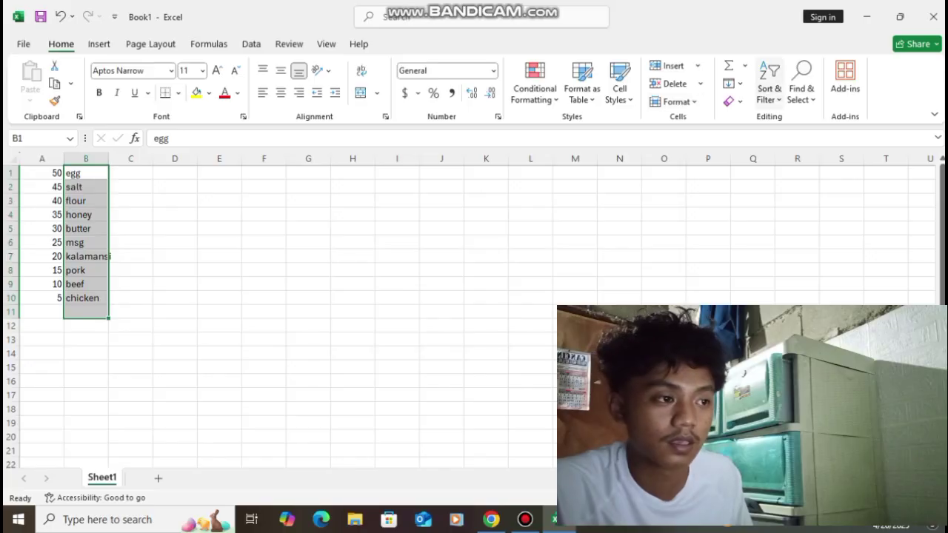
click(768, 82)
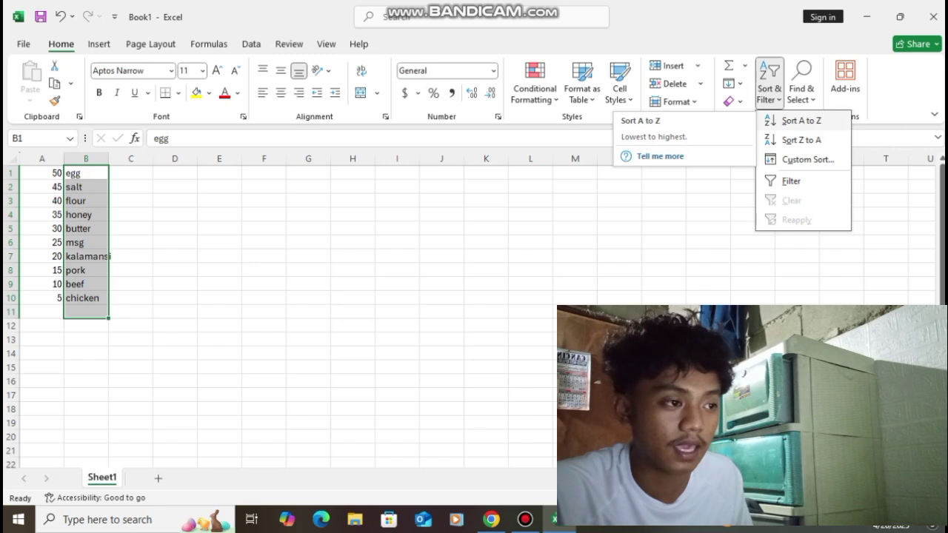
click(800, 120)
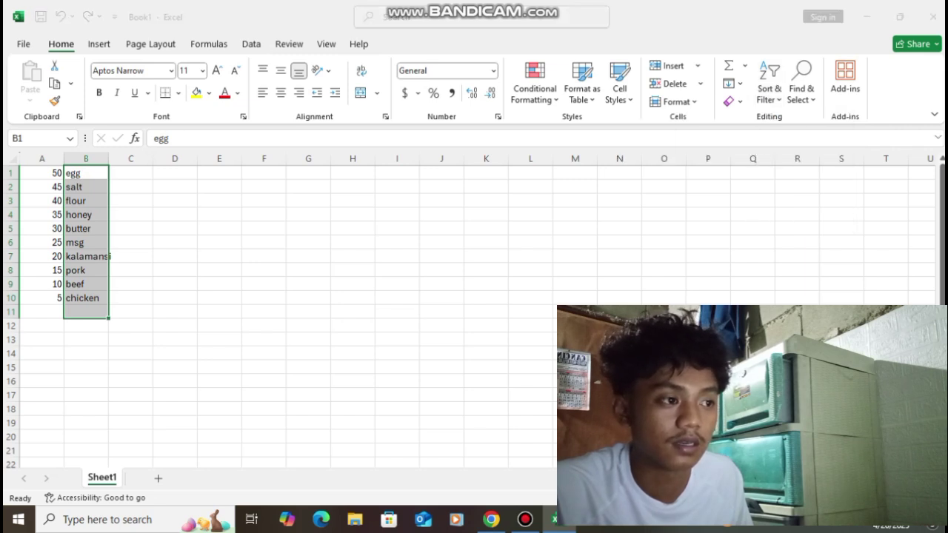
click(429, 265)
click(516, 290)
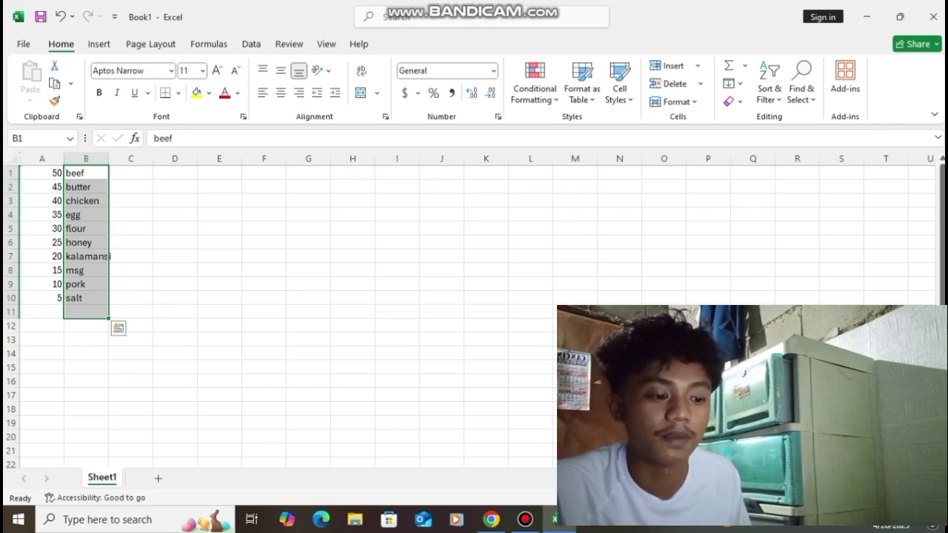
click(219, 311)
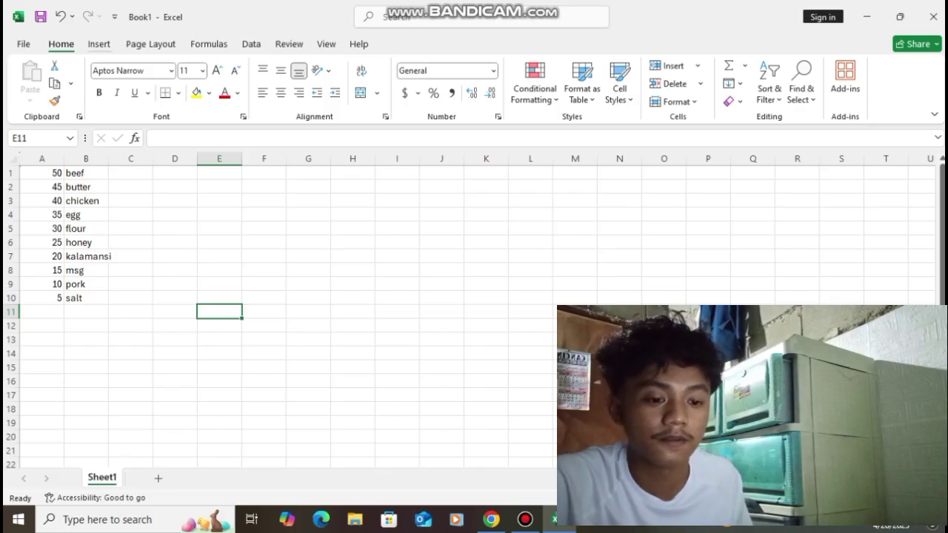
Insert a 2-D pie chart on the sheet from the empty cell E11, with no data range selected.
click(99, 44)
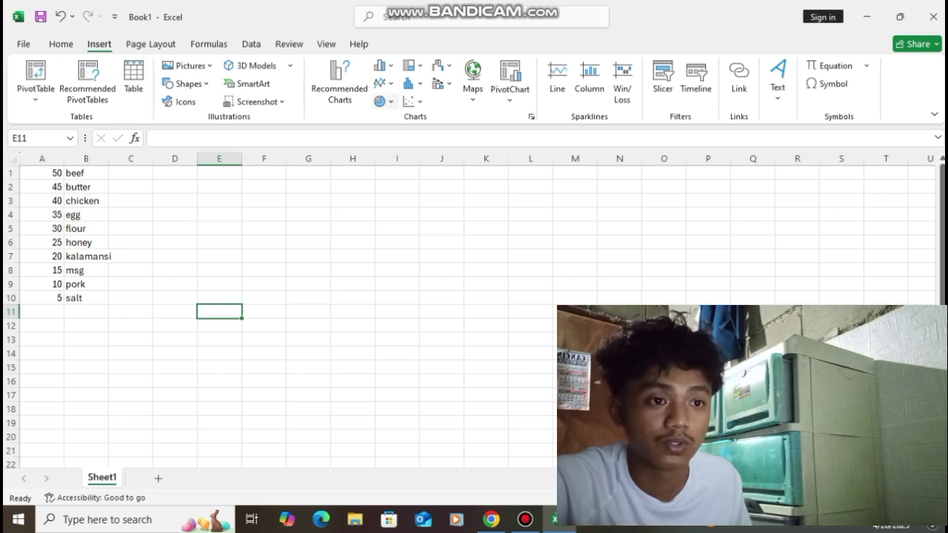
click(384, 101)
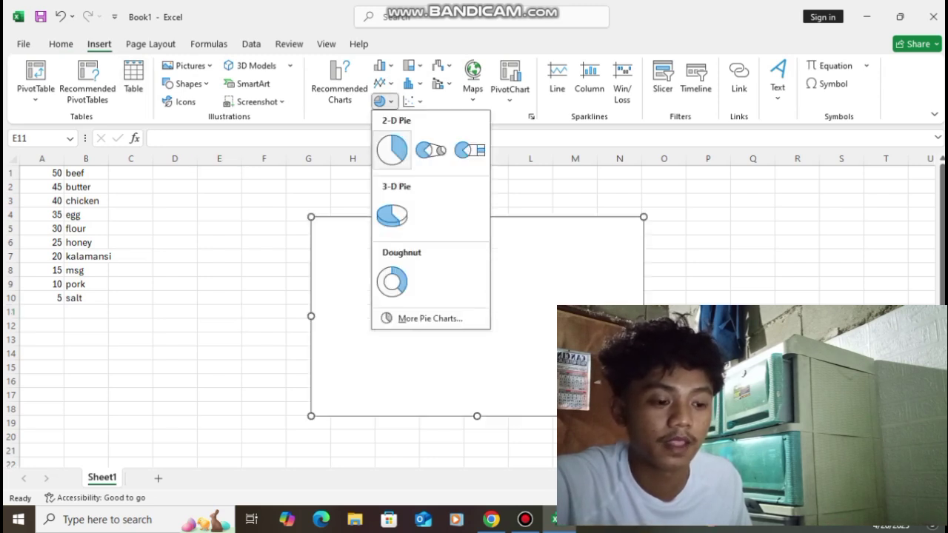
click(392, 149)
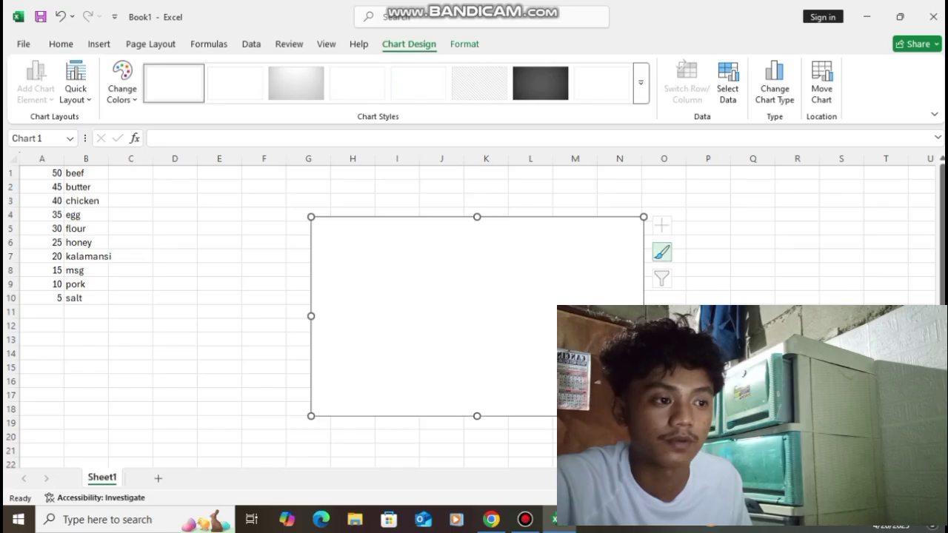